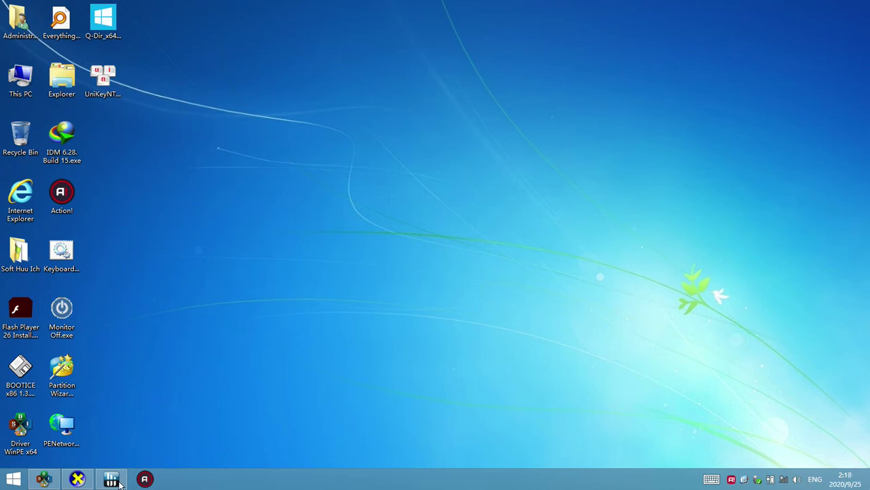
# - Restore HWiNFO64's system summary and select the Intel QM77 chipset text
pyautogui.moveTo(119, 480)
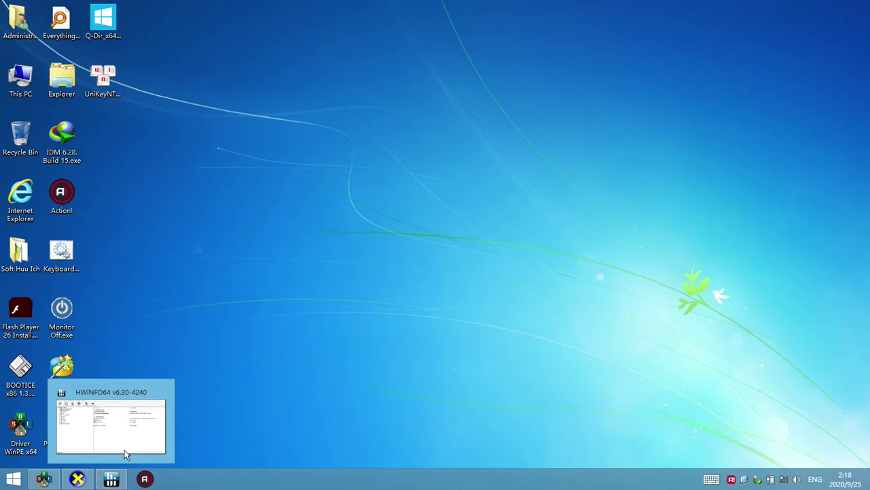
pyautogui.click(119, 480)
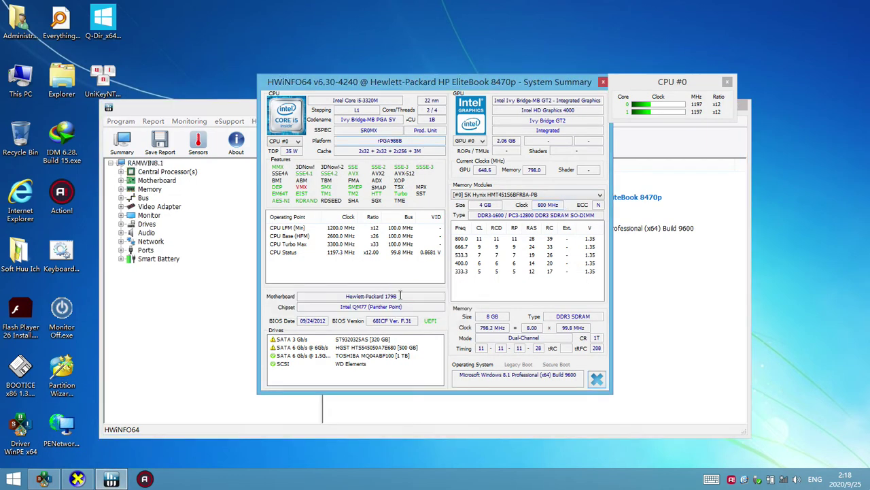
pyautogui.doubleClick(345, 307)
pyautogui.moveTo(347, 307); pyautogui.dragTo(369, 307)
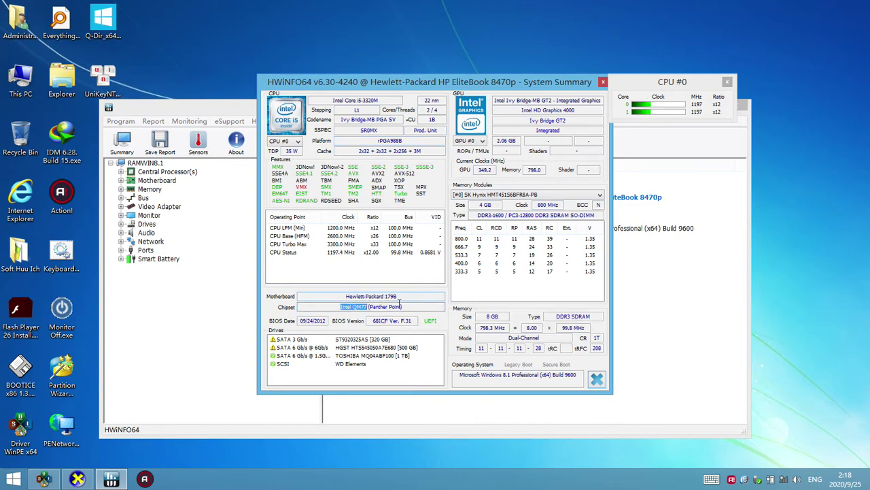
# - Close HWiNFO64 and the DirectX Diagnostic Tool, then bring back Snappy Driver Installer
pyautogui.click(602, 82)
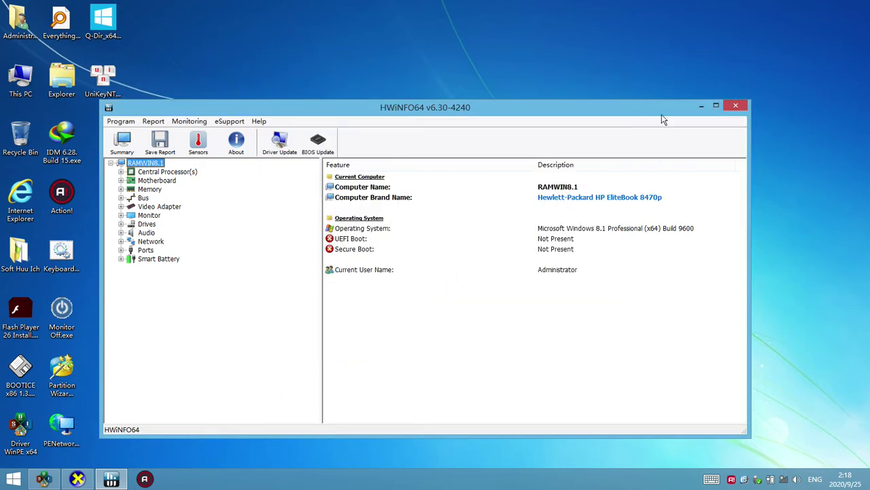
pyautogui.click(729, 102)
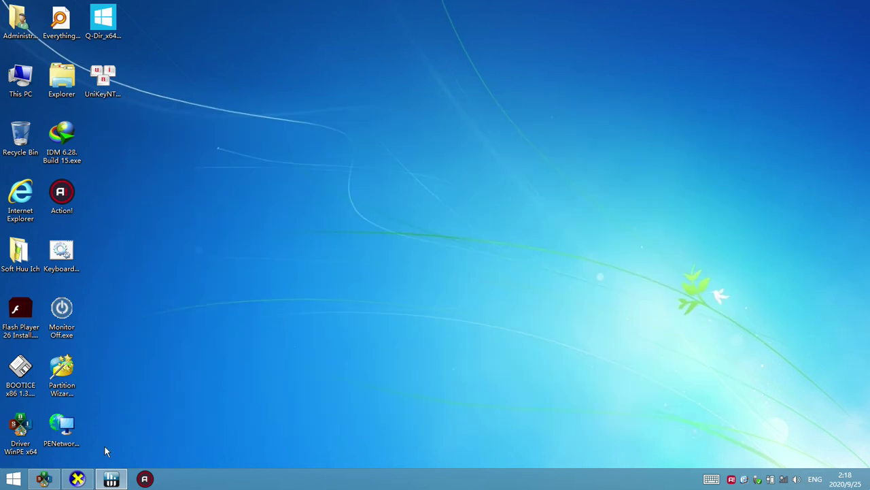
pyautogui.click(77, 478)
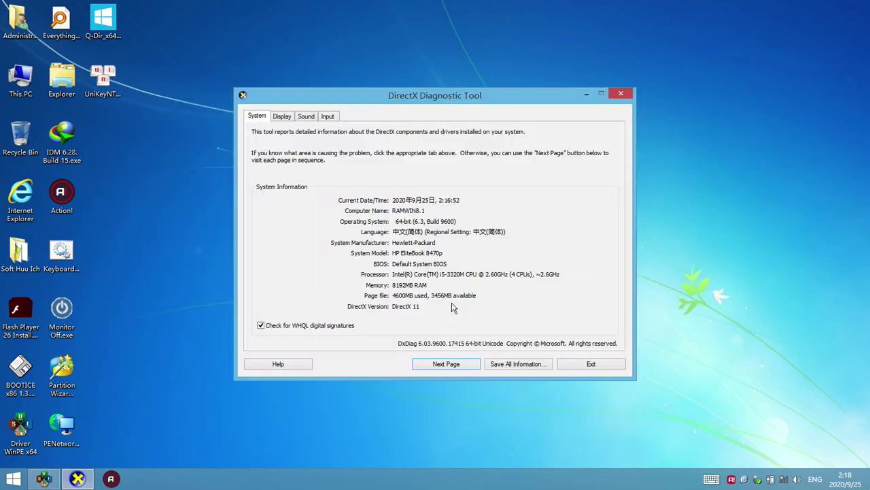
pyautogui.click(619, 94)
pyautogui.click(43, 478)
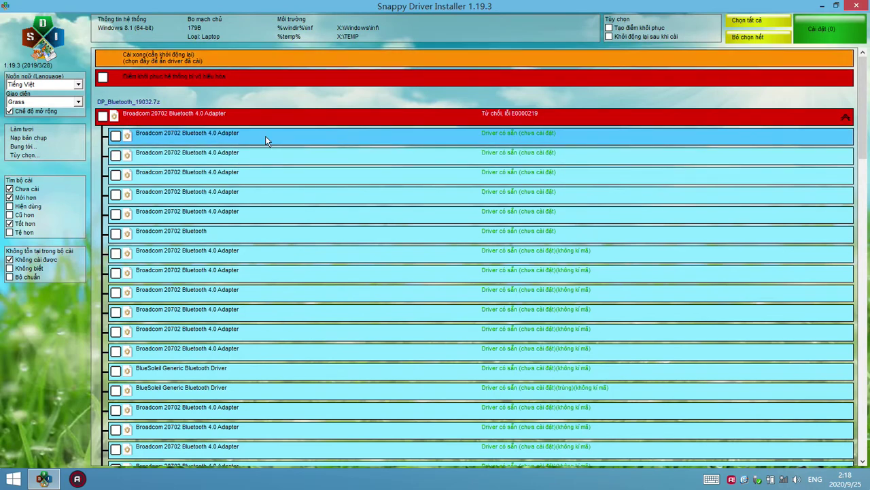
# - Scroll through Snappy Driver Installer's driver list to review each driver's install status
pyautogui.scroll(-4, 428, 224)
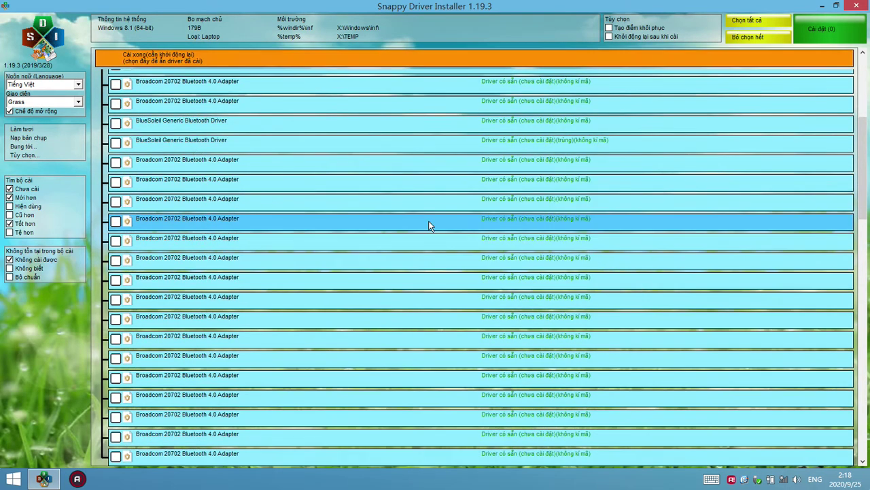
pyautogui.scroll(-5, 442, 267)
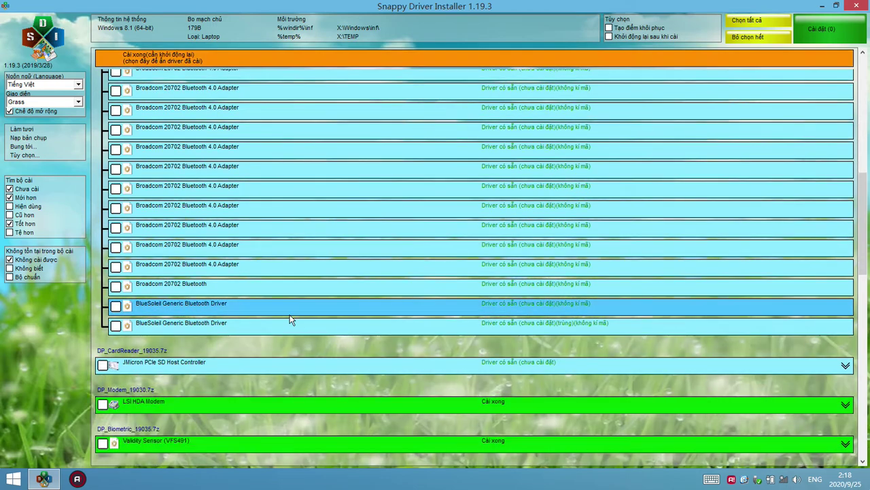
pyautogui.scroll(-2, 291, 314)
pyautogui.scroll(-1, 199, 328)
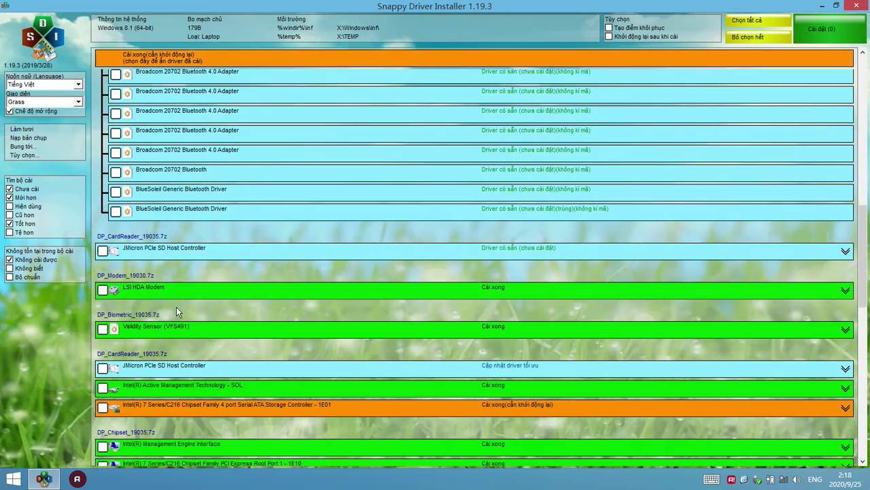
pyautogui.scroll(-4, 177, 303)
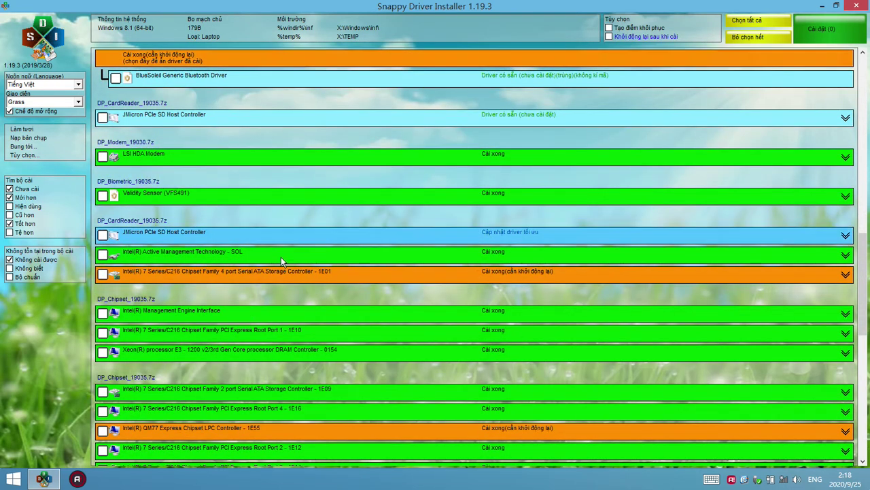
pyautogui.scroll(-3, 214, 246)
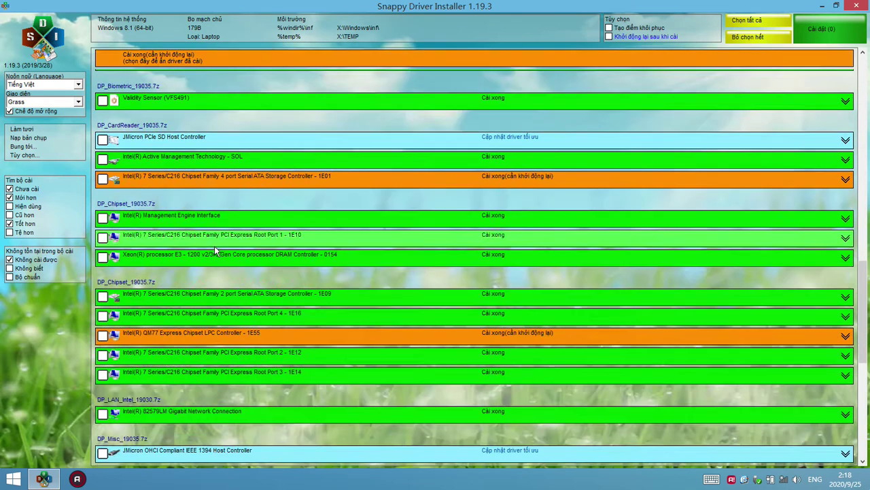
pyautogui.scroll(-1, 214, 245)
pyautogui.scroll(2, 158, 208)
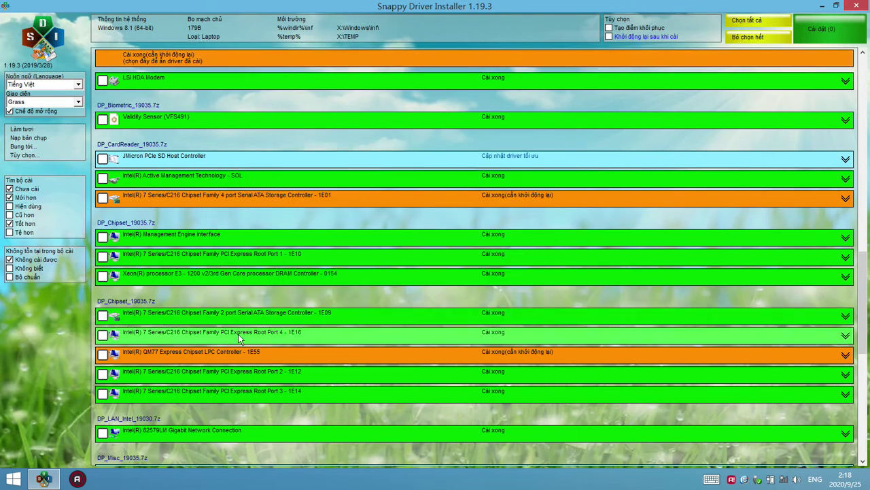
pyautogui.scroll(-2, 240, 336)
pyautogui.scroll(-1, 230, 326)
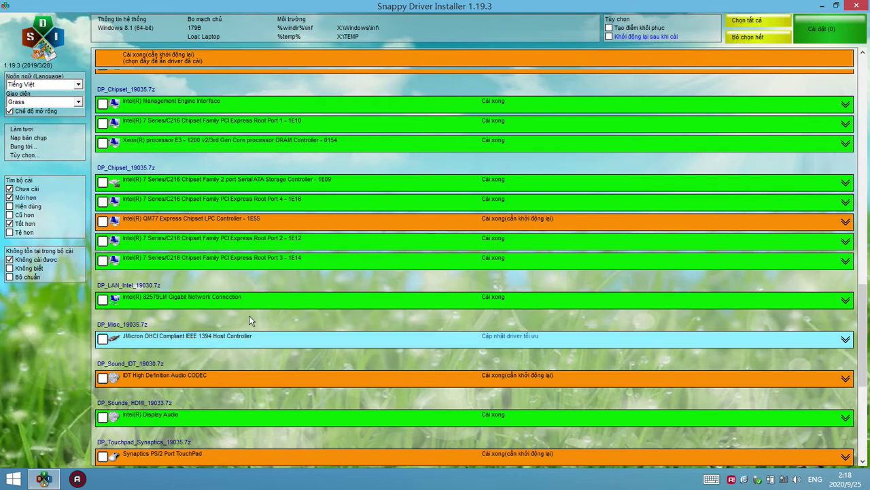
pyautogui.scroll(-1, 201, 325)
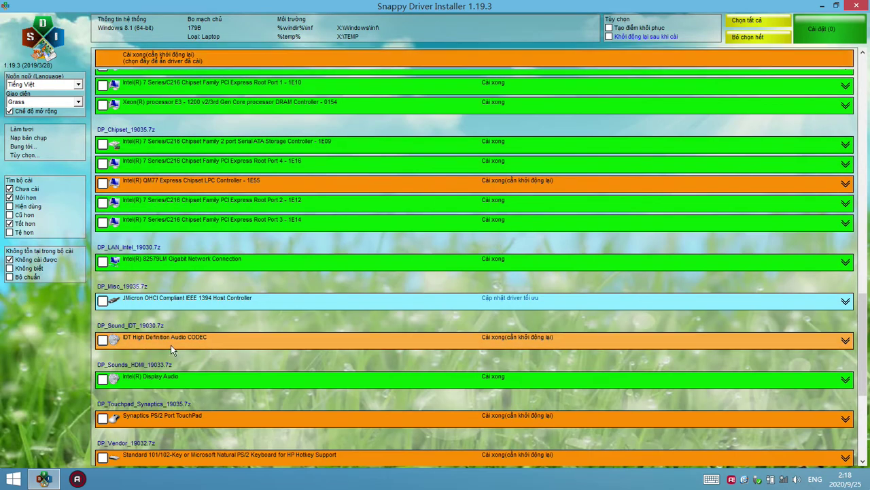
pyautogui.moveTo(216, 344)
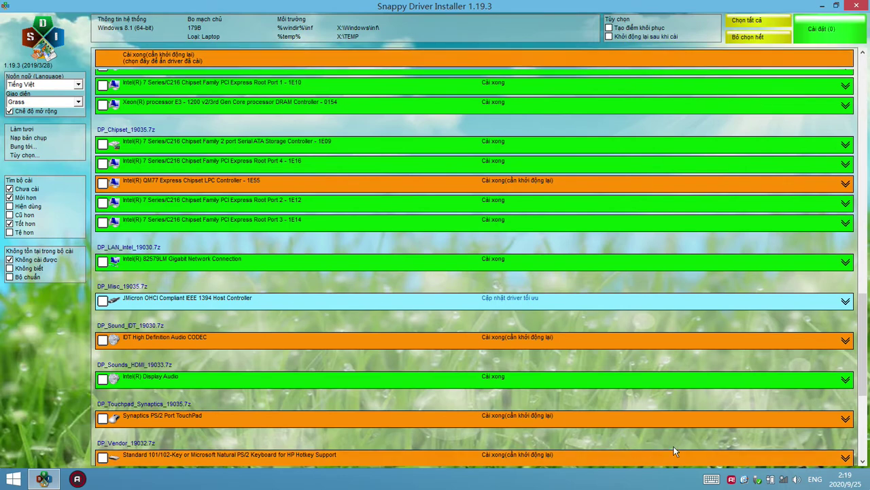
# - Hide the screen recorder window to the tray and minimize Snappy Driver Installer
pyautogui.click(732, 480)
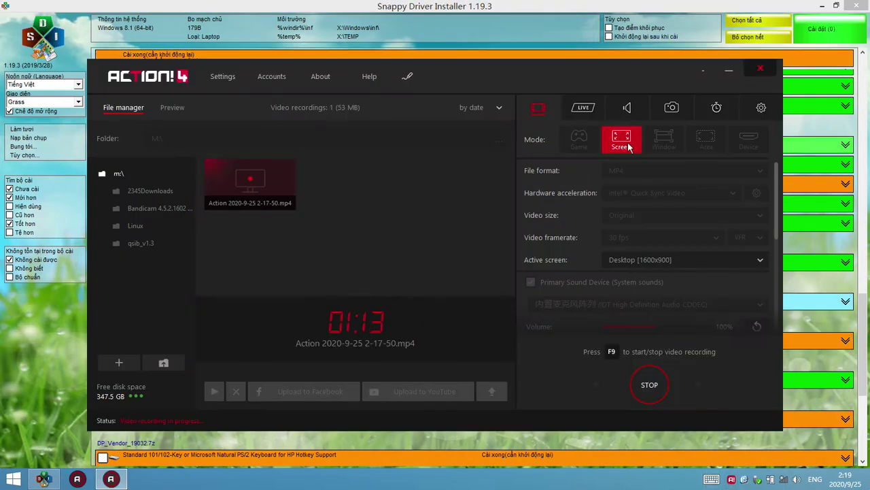
pyautogui.click(700, 72)
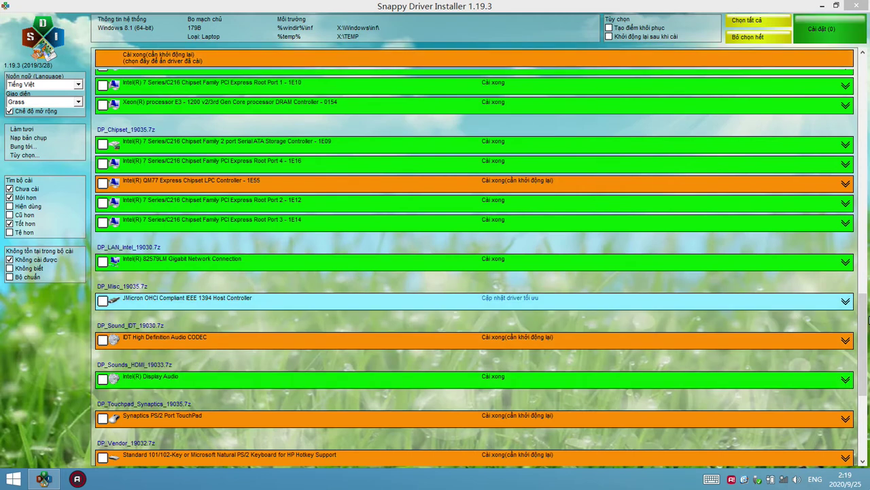
pyautogui.moveTo(865, 331); pyautogui.dragTo(866, 396)
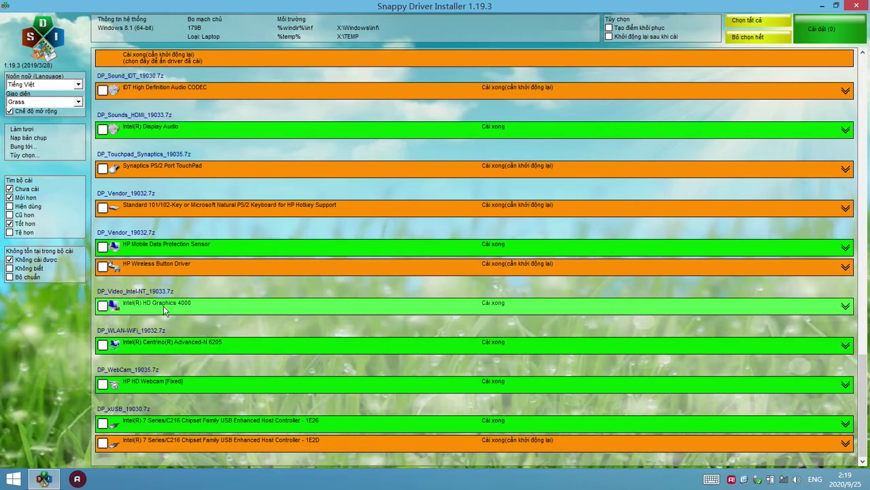
pyautogui.click(821, 7)
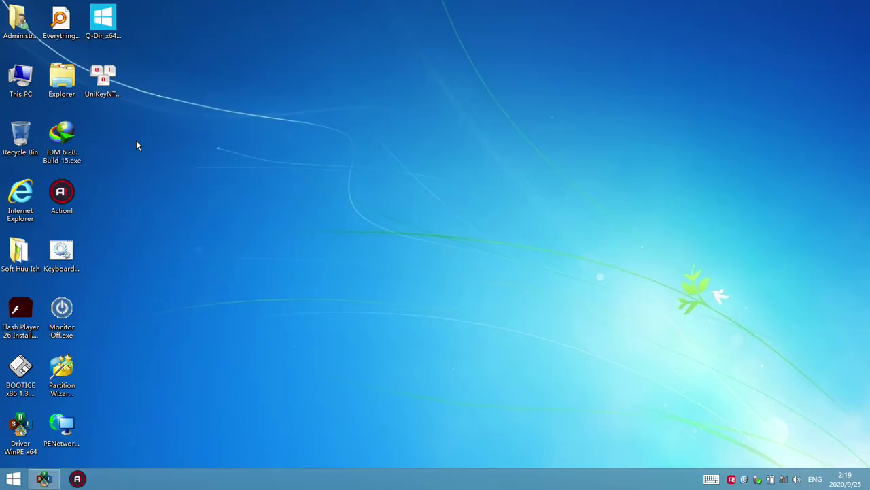
# - Use This PC's context menu, then open This PC from the desktop showing 16 drives
pyautogui.rightClick(29, 84)
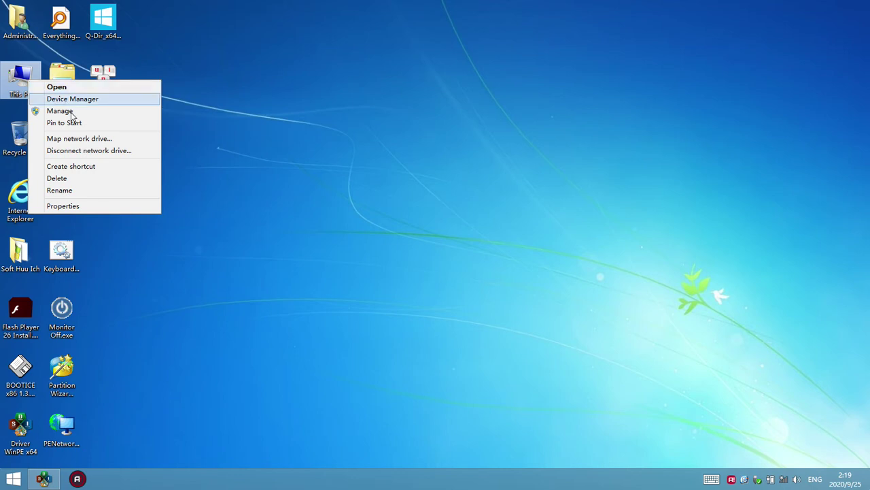
pyautogui.click(71, 111)
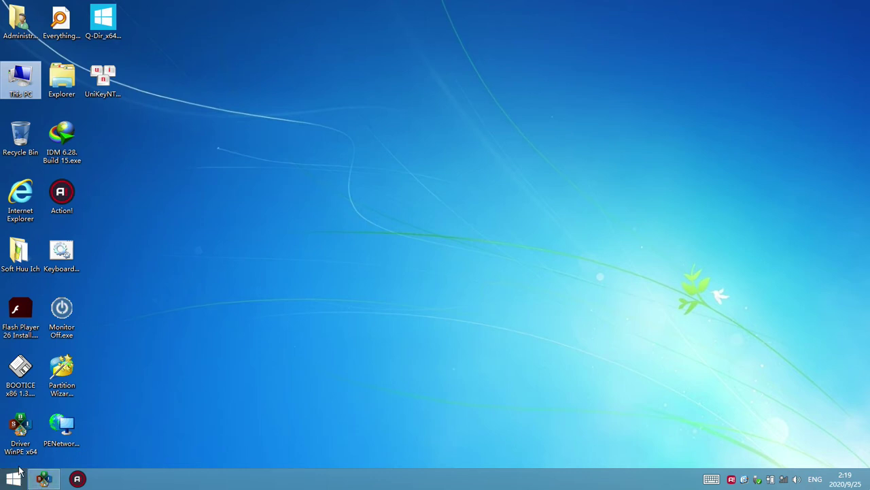
pyautogui.click(187, 238)
pyautogui.doubleClick(61, 78)
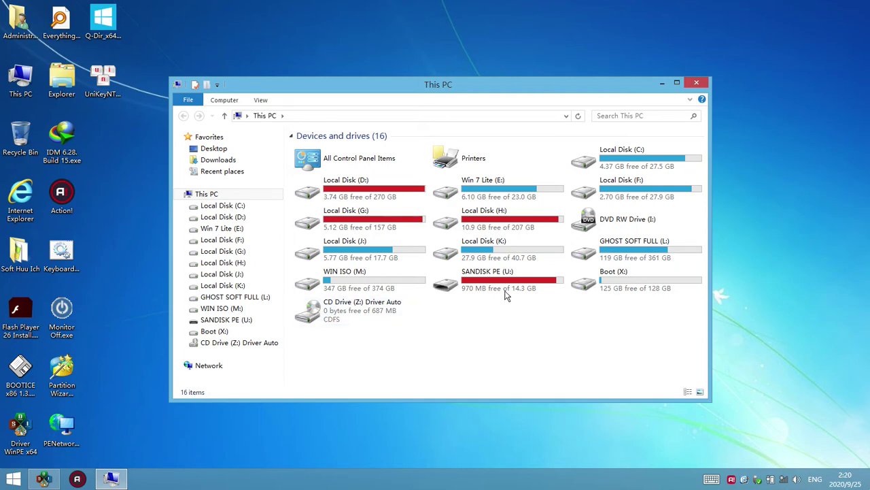
# - Check GHOST SOFT FULL (L:) free space, then open CocCoc Chrome Setup.zip in SANDISK PE (U:)\_A KCOM
pyautogui.click(606, 259)
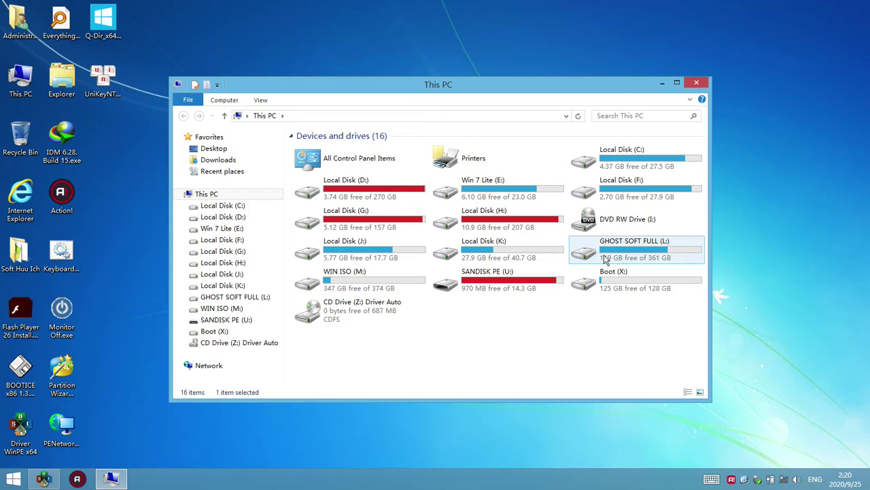
pyautogui.click(606, 260)
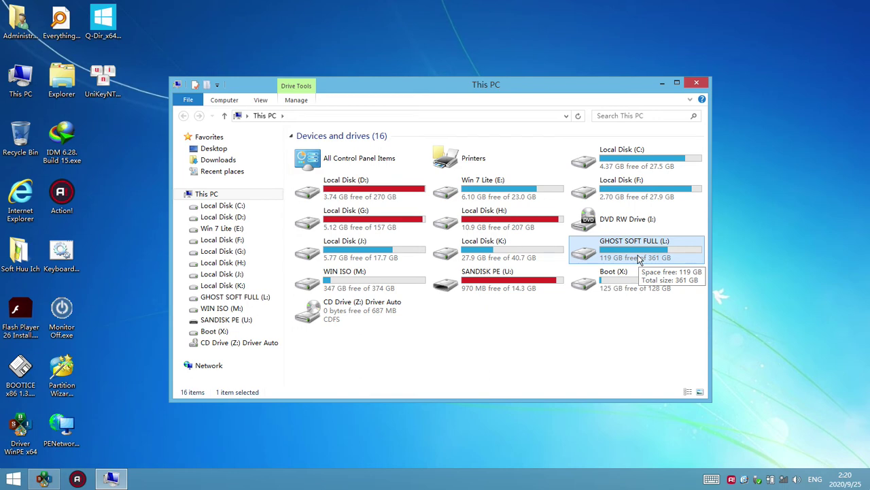
pyautogui.click(231, 320)
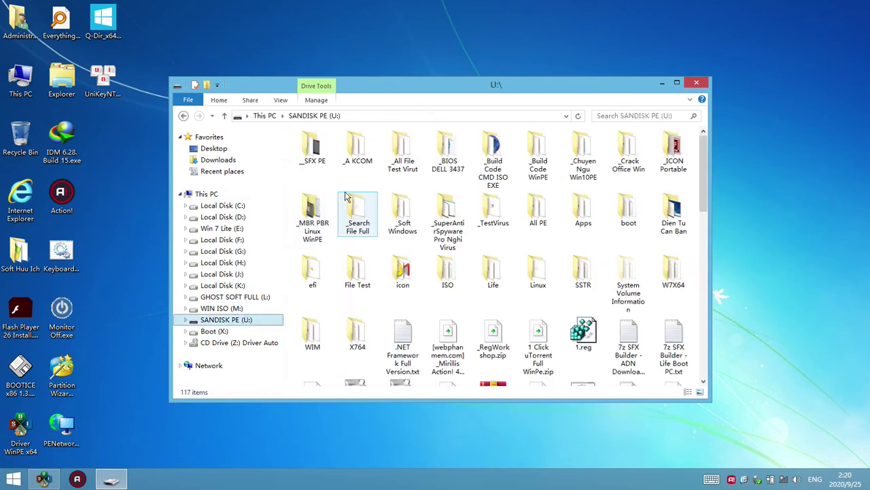
pyautogui.doubleClick(359, 151)
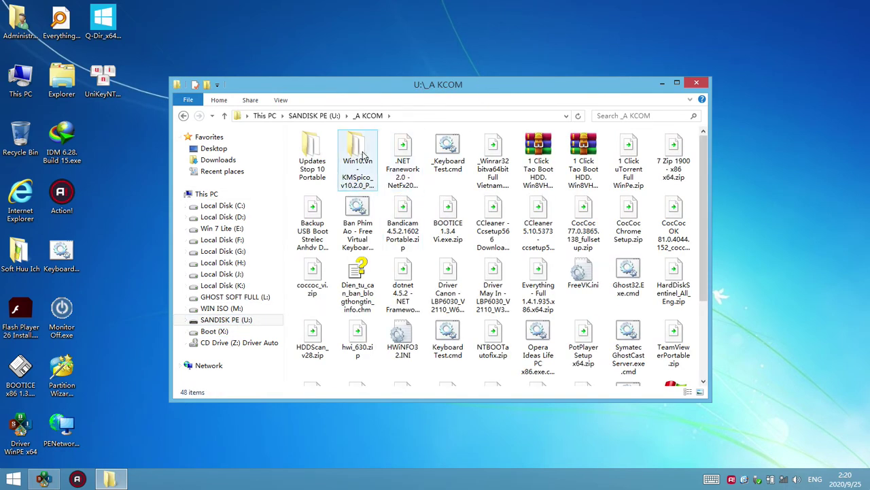
pyautogui.doubleClick(628, 217)
# - Run coccoc_vi.exe from the archive and launch PE Network Manager
pyautogui.click(21, 93)
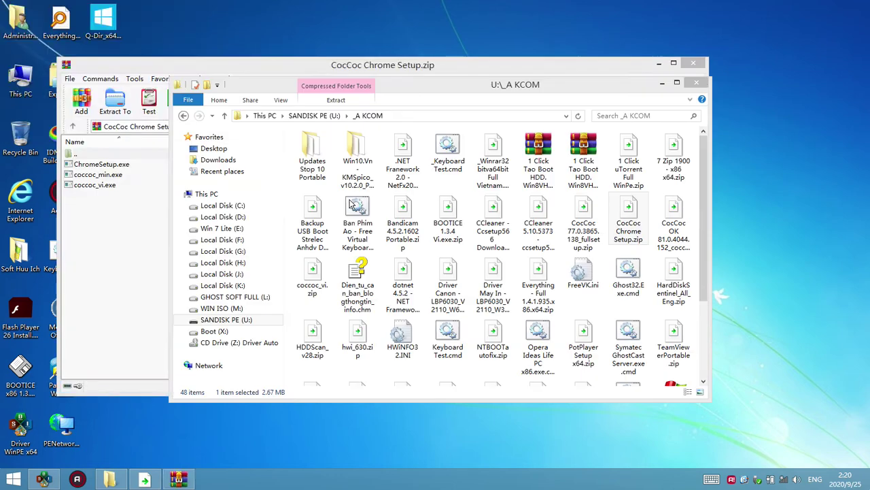
pyautogui.click(96, 188)
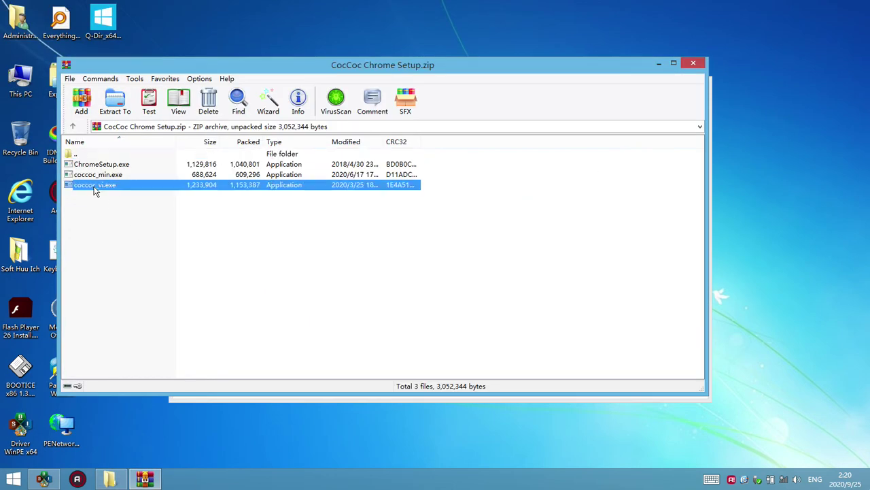
pyautogui.doubleClick(96, 188)
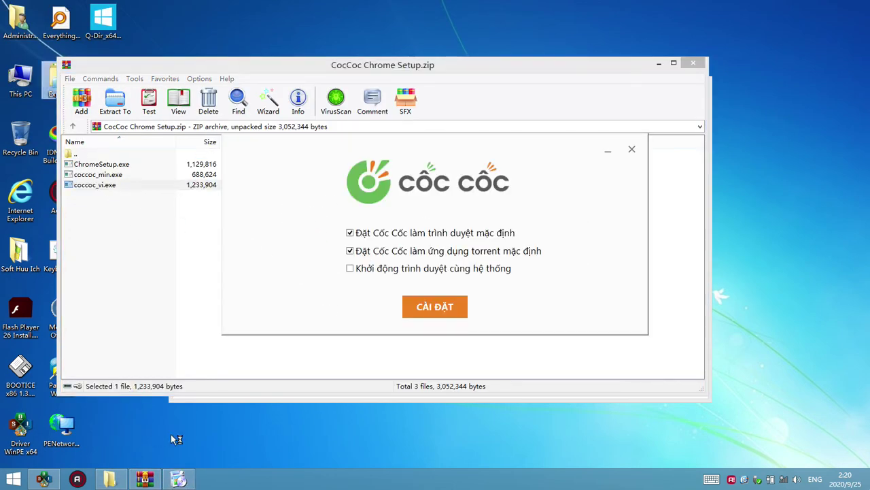
pyautogui.doubleClick(75, 429)
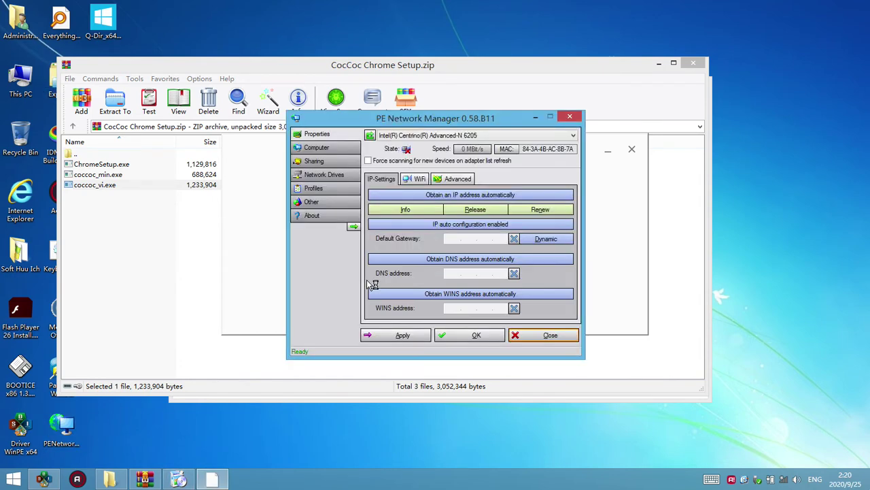
# - Connect to the Laptop_Kcom Wi-Fi network with its key and close PE Network Manager
pyautogui.click(412, 178)
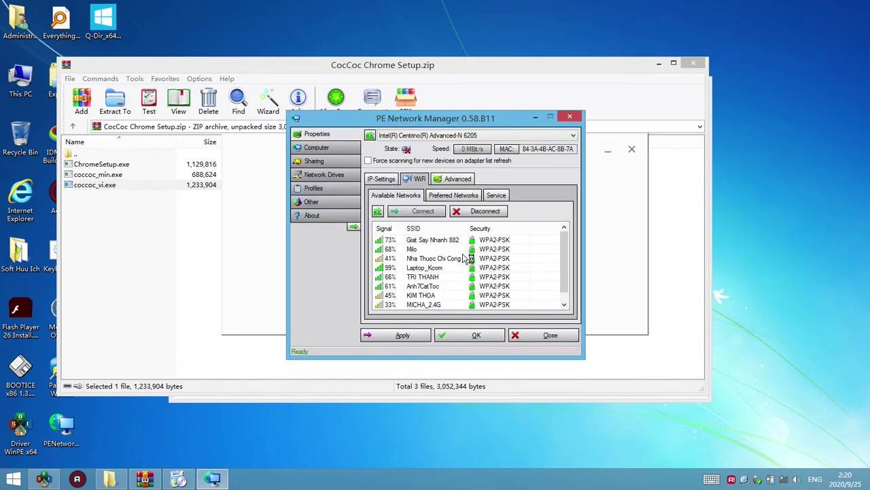
pyautogui.doubleClick(438, 268)
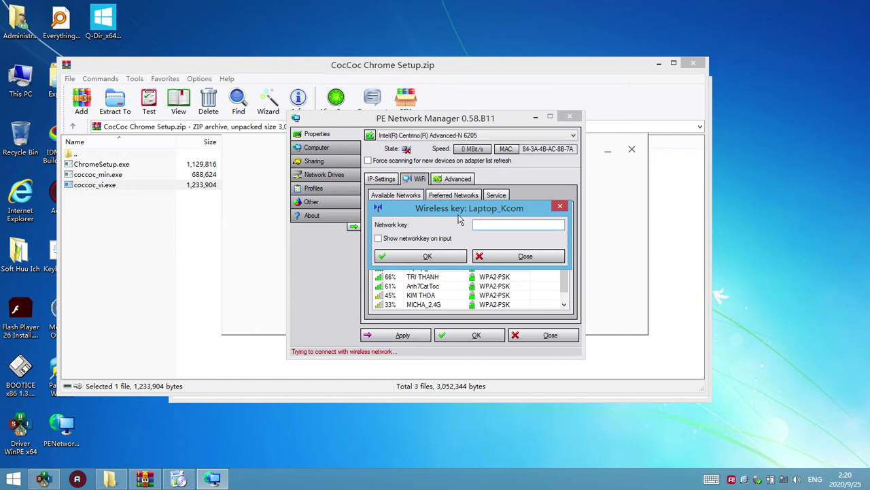
pyautogui.click(447, 238)
pyautogui.click(501, 224)
pyautogui.click(428, 257)
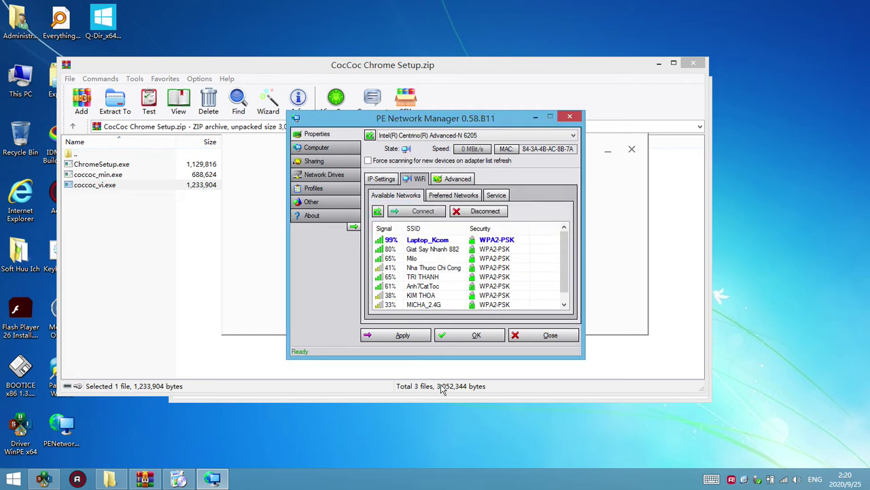
pyautogui.click(472, 335)
# - Start the Cốc Cốc installation, close WinRAR, and bring Explorer back to the front
pyautogui.click(442, 308)
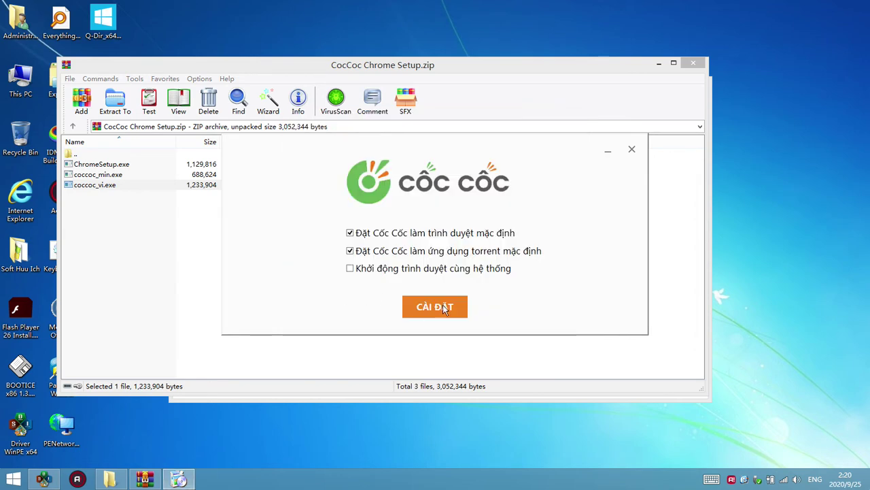
pyautogui.click(693, 62)
pyautogui.moveTo(408, 152); pyautogui.dragTo(508, 253)
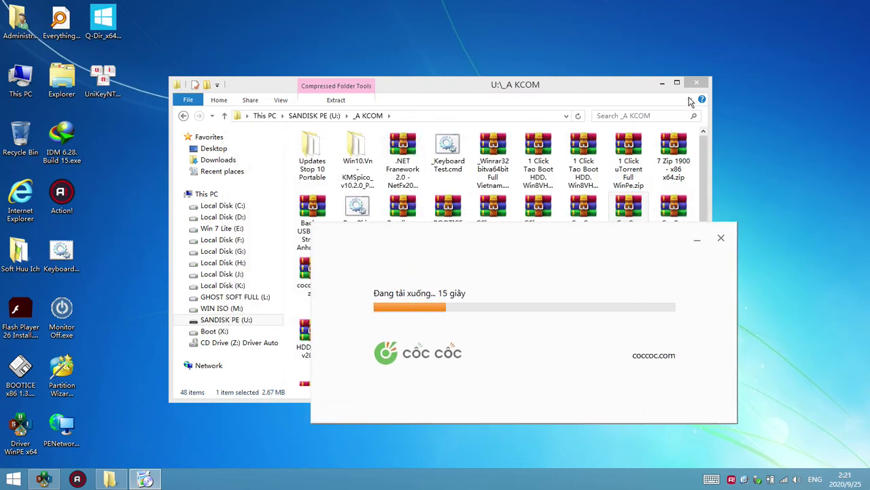
pyautogui.click(629, 82)
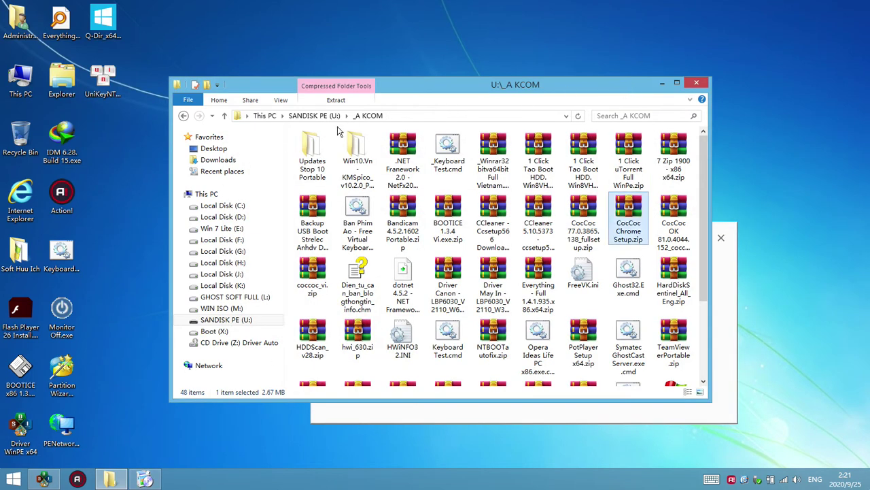
# - Open Local Disk (C:) from This PC in a maximized Explorer window
pyautogui.click(204, 194)
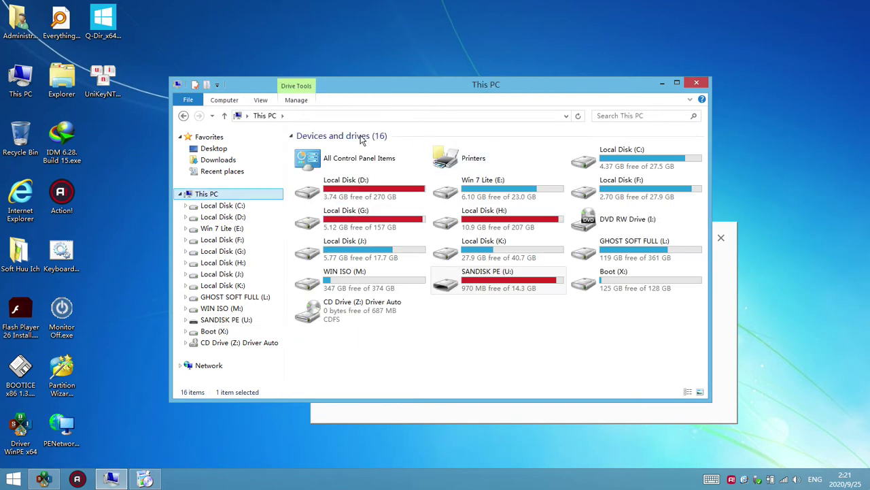
pyautogui.click(456, 342)
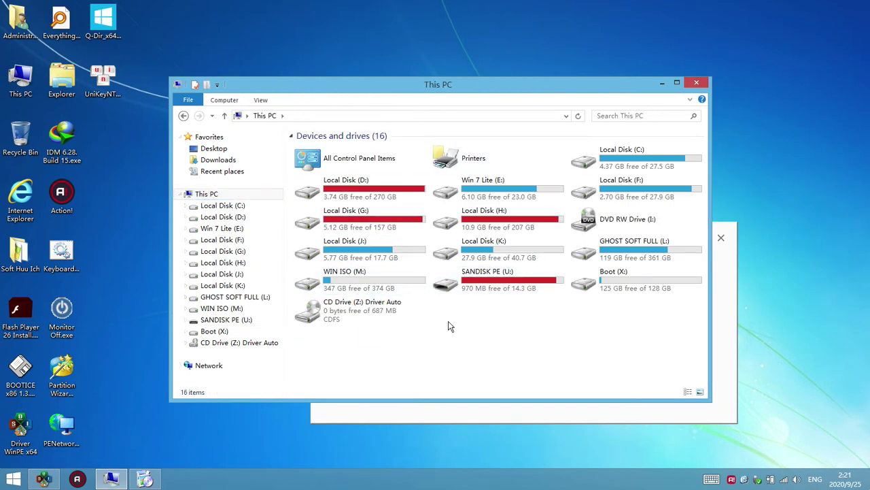
pyautogui.click(236, 205)
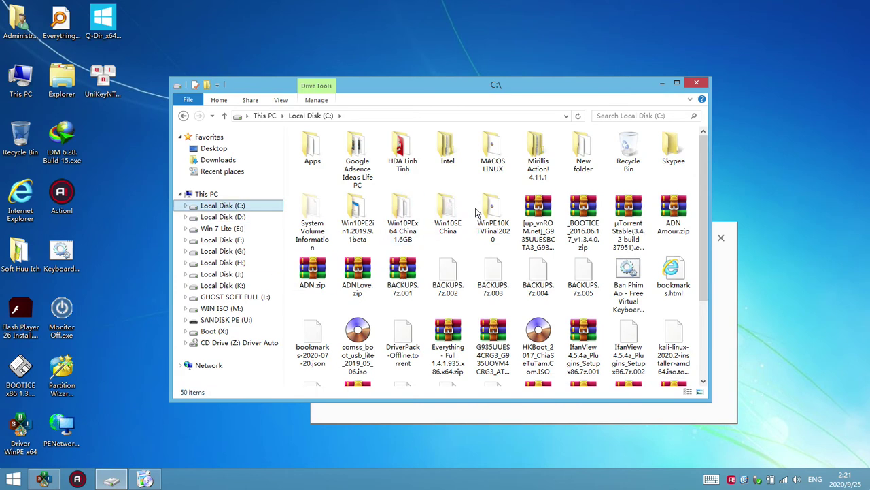
pyautogui.click(677, 82)
pyautogui.click(459, 365)
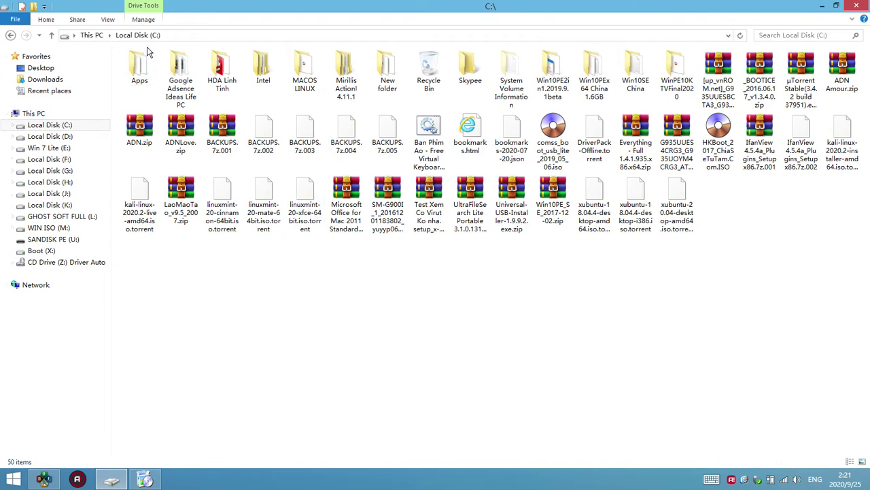
# - Open Folder Options from the View menu and move it to the right side
pyautogui.click(113, 22)
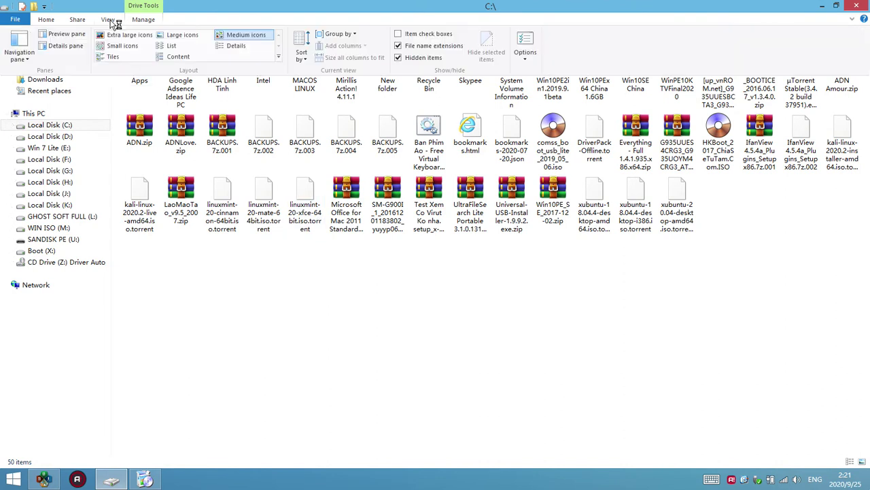
pyautogui.click(707, 61)
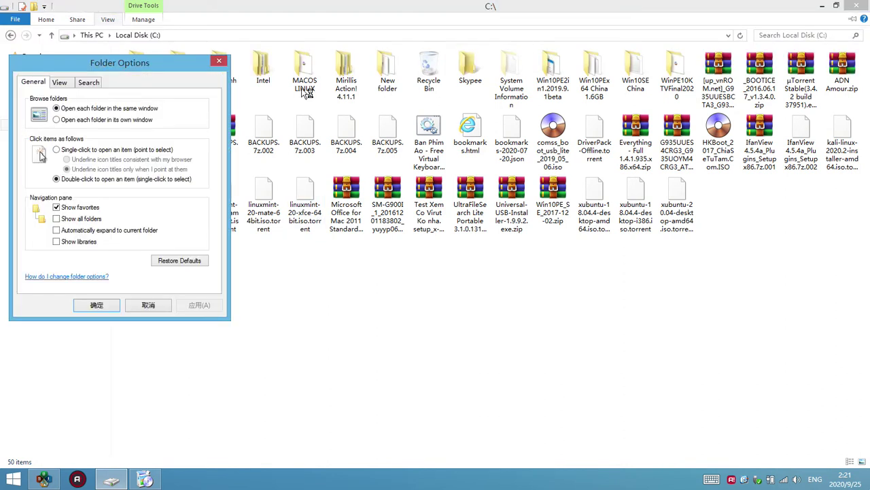
pyautogui.moveTo(179, 69); pyautogui.dragTo(671, 157)
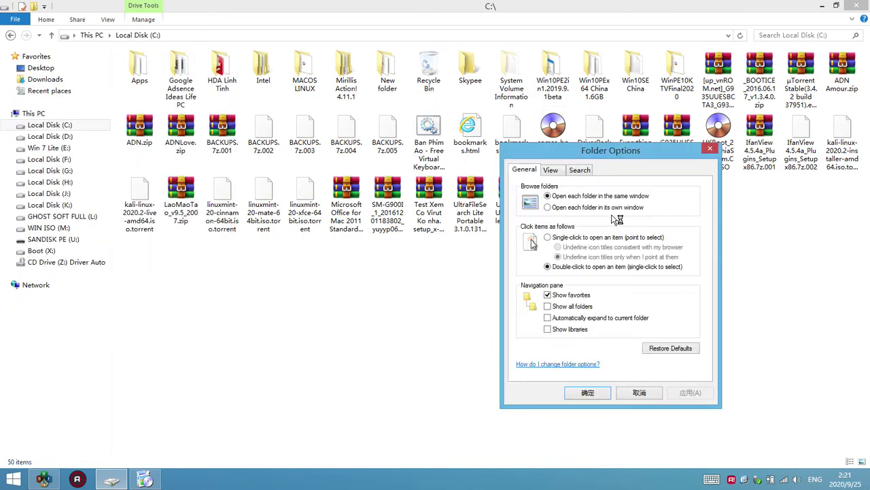
pyautogui.click(331, 303)
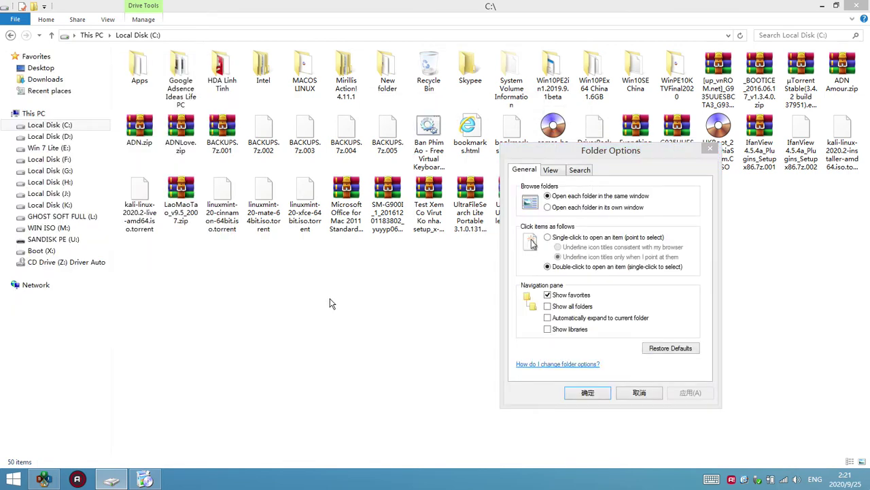
# - Close Folder Options, minimize the Cốc Cốc browser, and show the C: listing in Details view
pyautogui.click(708, 151)
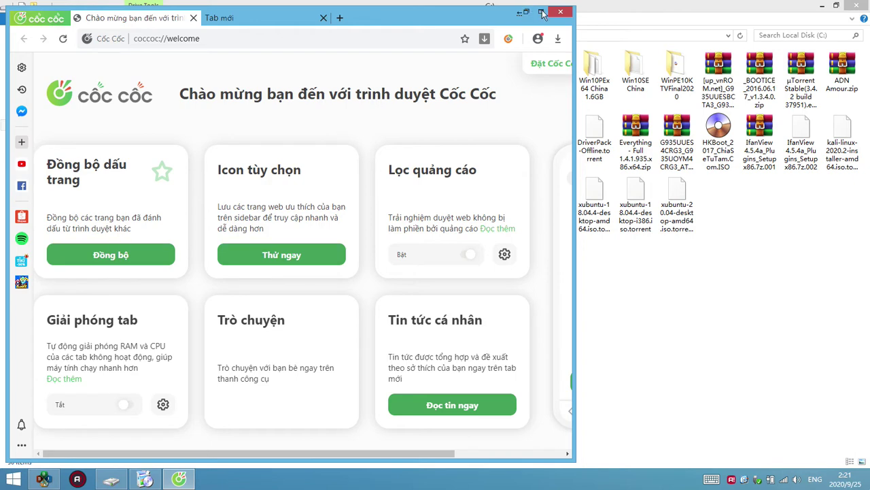
pyautogui.click(519, 13)
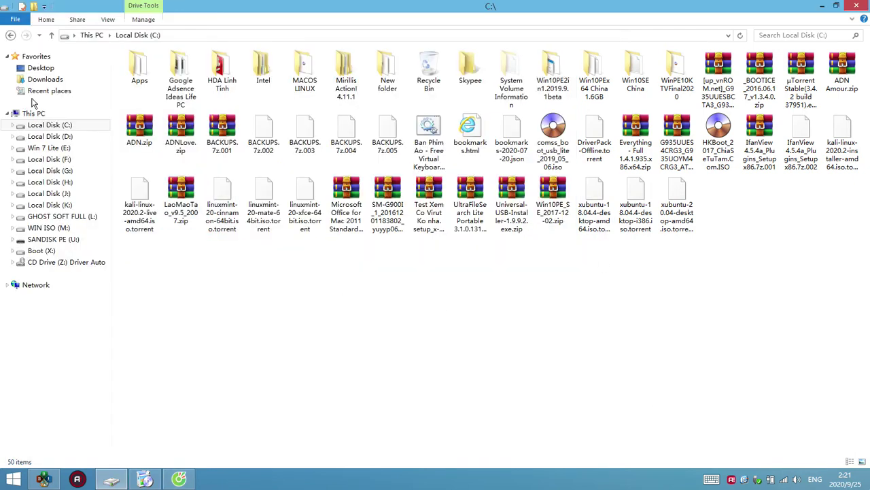
pyautogui.click(107, 19)
pyautogui.click(236, 46)
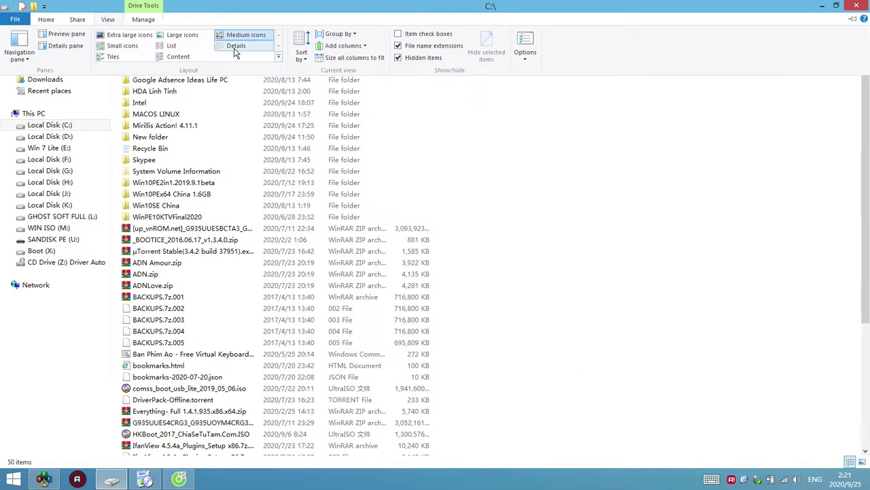
pyautogui.moveTo(304, 55); pyautogui.dragTo(440, 54)
# - Move Size before Type, widen it, and try sorting by size, type and date modified
pyautogui.moveTo(348, 57); pyautogui.dragTo(284, 52)
pyautogui.click(284, 55)
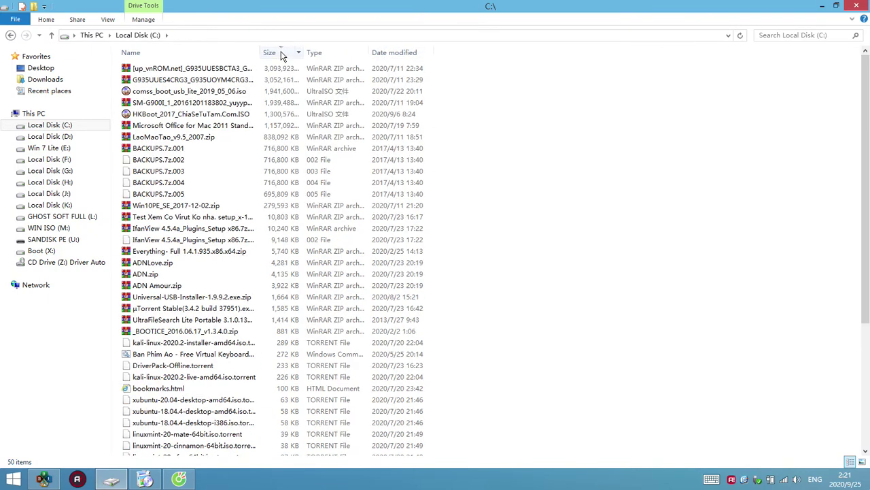
pyautogui.moveTo(304, 51); pyautogui.dragTo(326, 53)
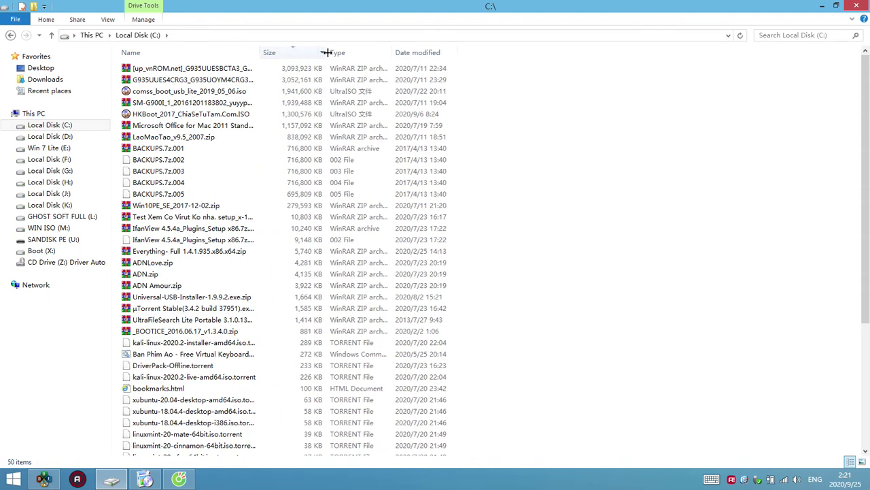
pyautogui.click(293, 58)
pyautogui.click(293, 57)
pyautogui.click(292, 57)
pyautogui.click(293, 57)
pyautogui.click(352, 55)
pyautogui.click(354, 55)
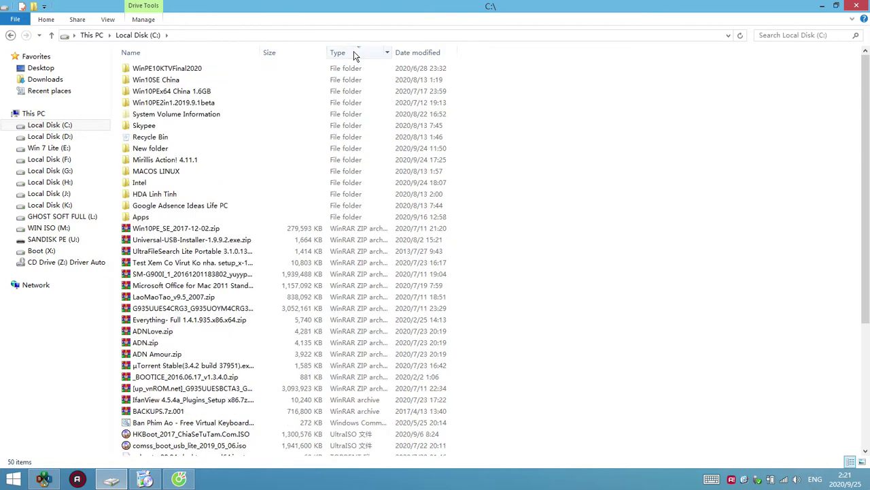
pyautogui.click(428, 53)
pyautogui.click(428, 55)
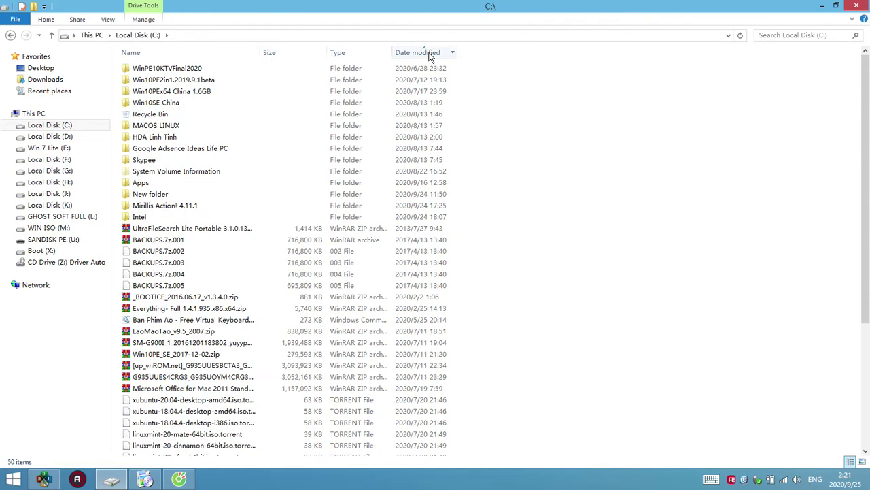
# - Add a Date created column, test its sorting, then sort the list by name
pyautogui.rightClick(428, 55)
pyautogui.click(481, 134)
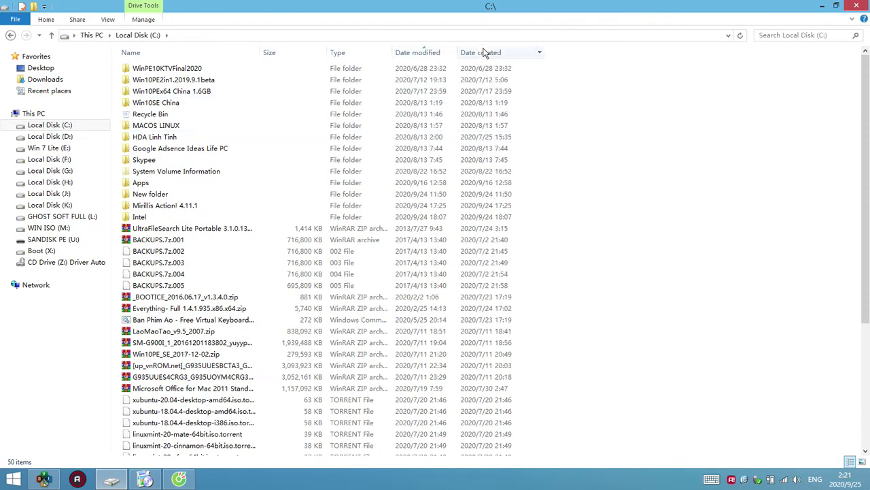
pyautogui.click(484, 53)
pyautogui.click(484, 53)
pyautogui.click(484, 53)
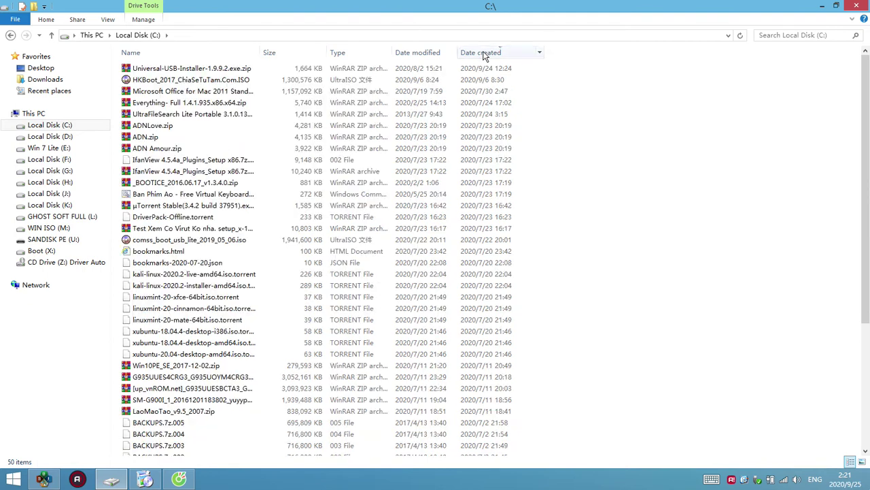
pyautogui.click(219, 53)
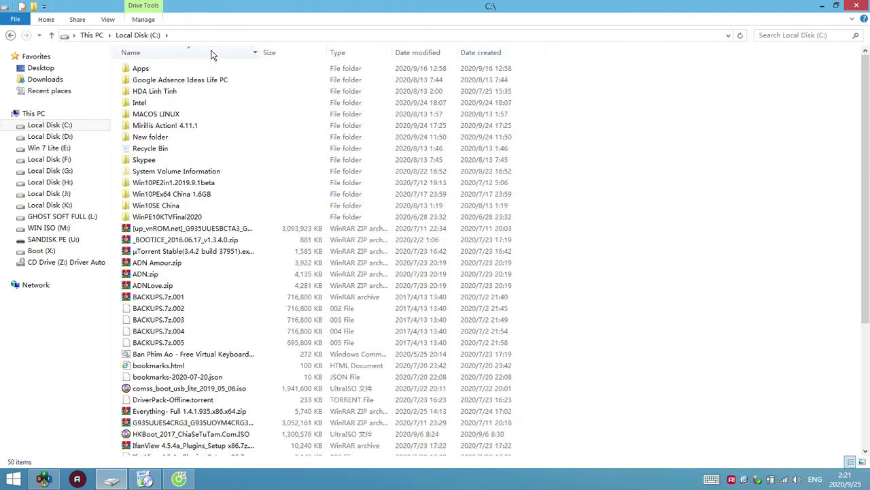
pyautogui.click(204, 229)
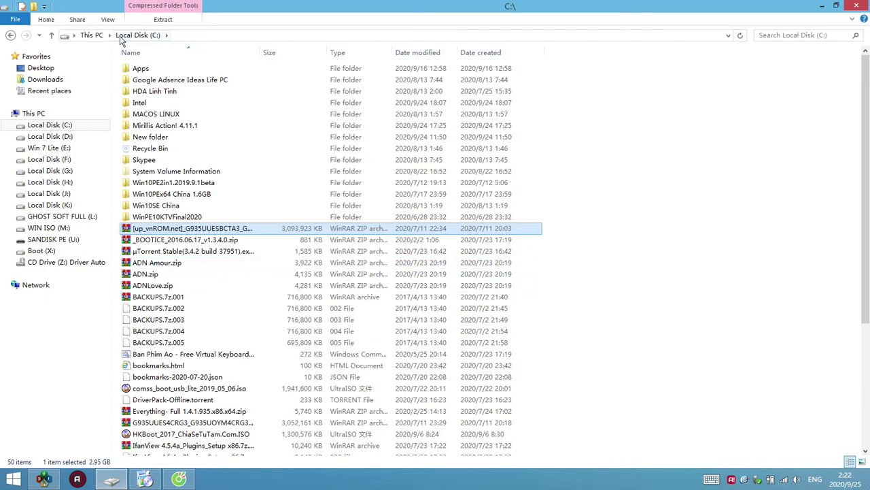
# - Open Change folder and search options from the View menu and move the dialog aside
pyautogui.click(108, 20)
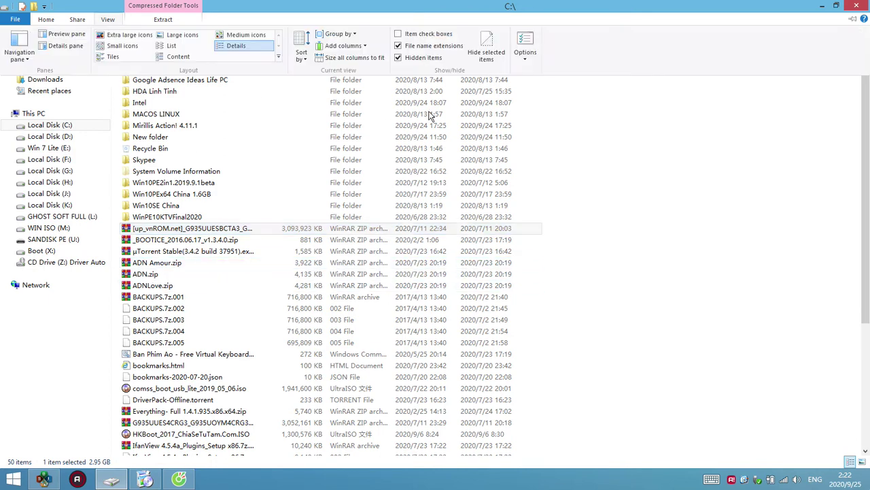
pyautogui.click(522, 56)
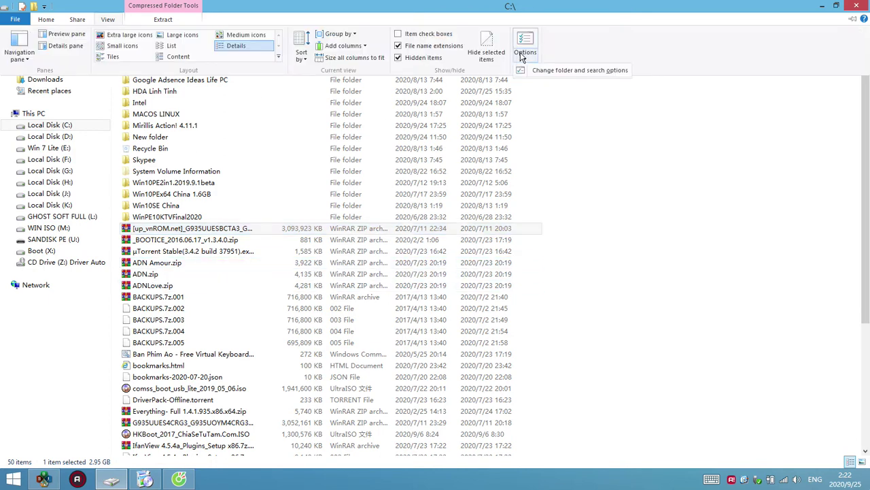
pyautogui.click(552, 73)
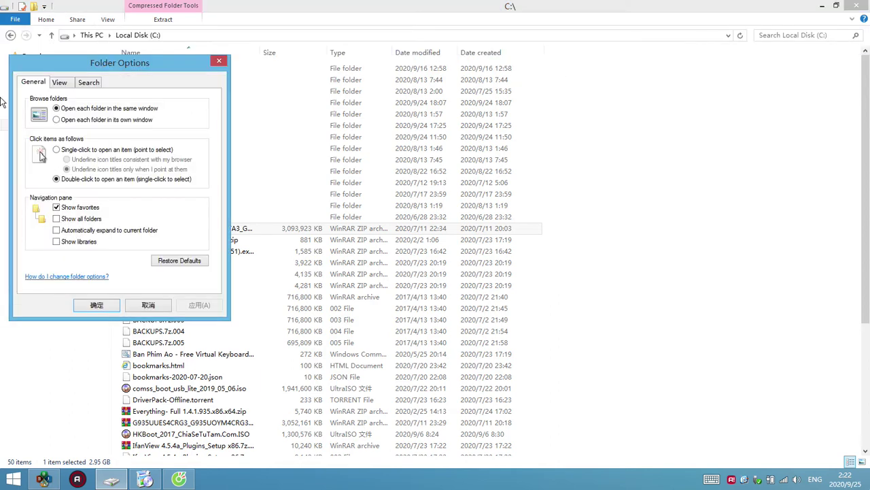
pyautogui.moveTo(86, 61); pyautogui.dragTo(387, 86)
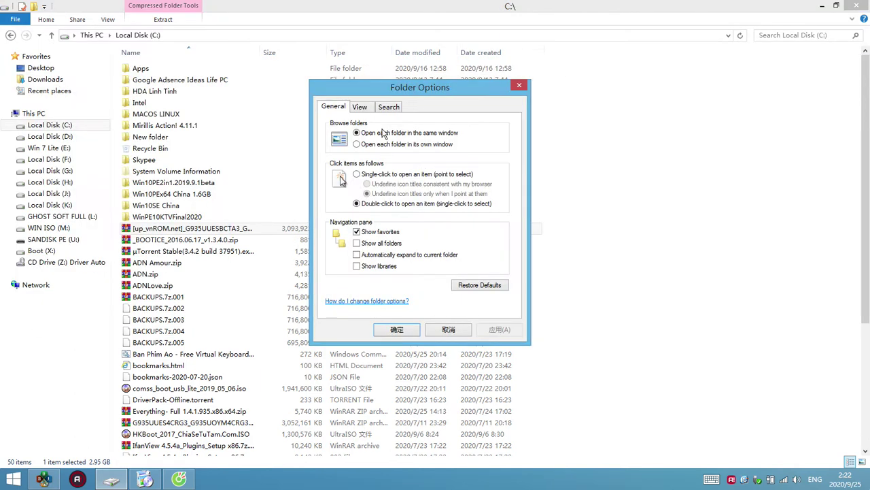
# - Choose Apply to Folders on the View tab and open a second This PC window with Win+E
pyautogui.click(360, 108)
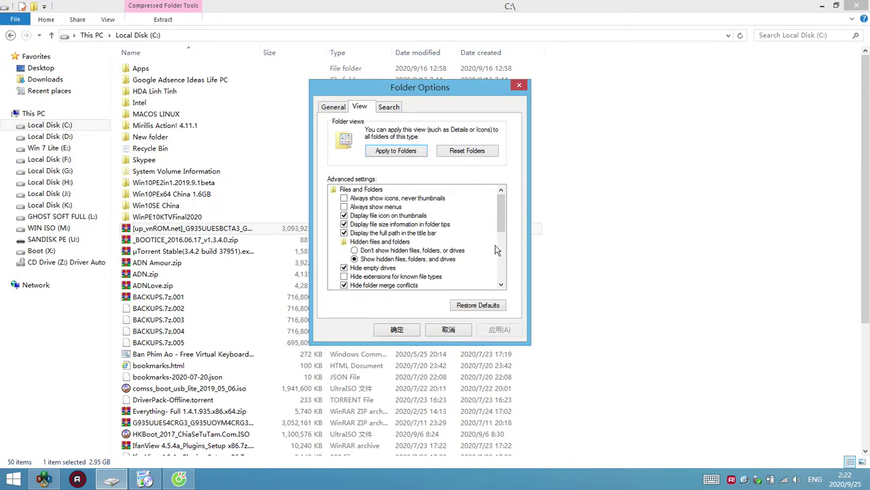
pyautogui.click(401, 157)
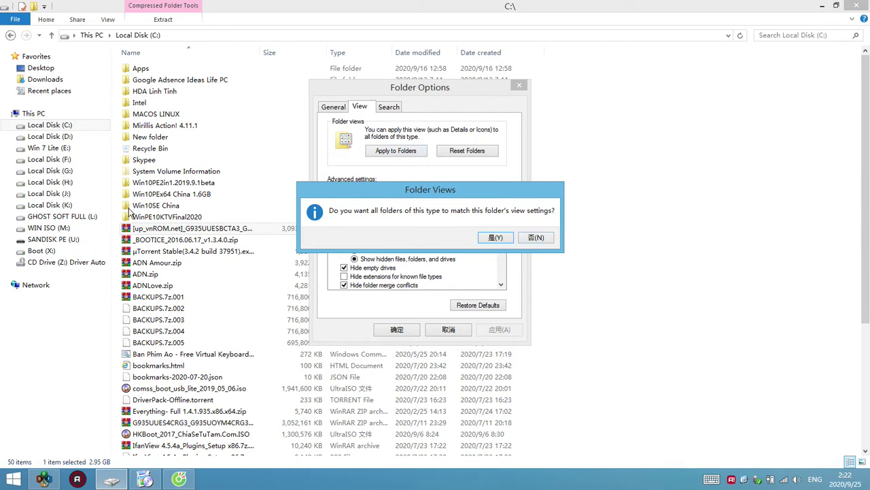
pyautogui.click(181, 250)
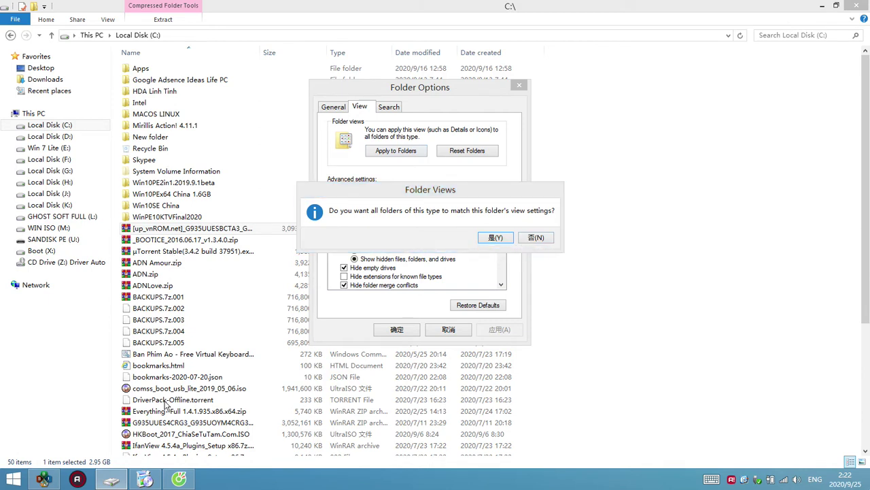
pyautogui.press('super+e')
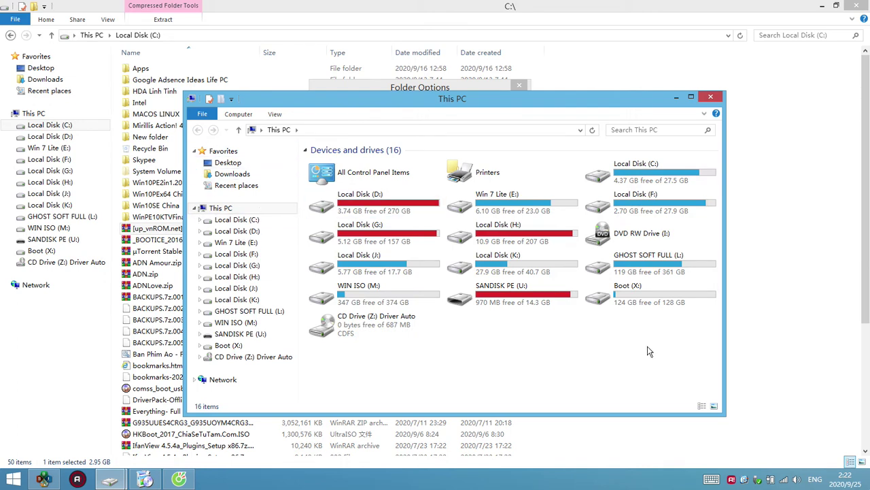
# - Open Local Disk (C:) in the second window, then confirm matching all folders and save Folder Options
pyautogui.click(776, 347)
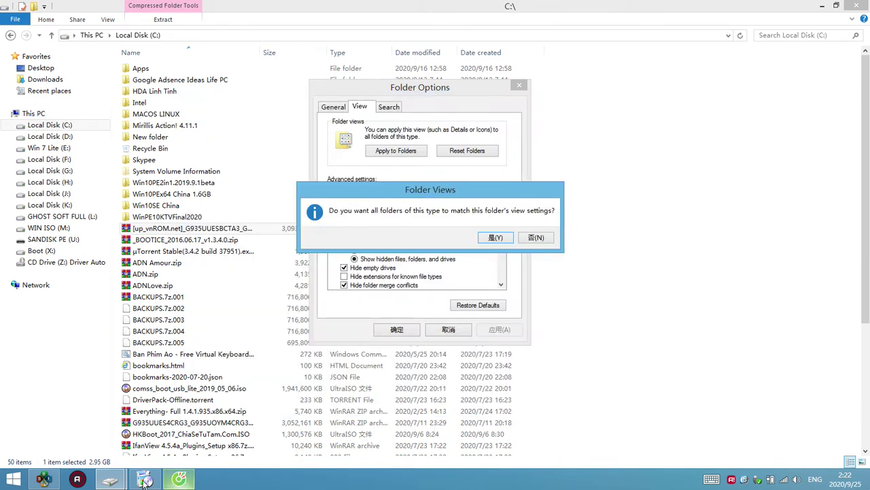
pyautogui.moveTo(109, 479)
pyautogui.click(198, 425)
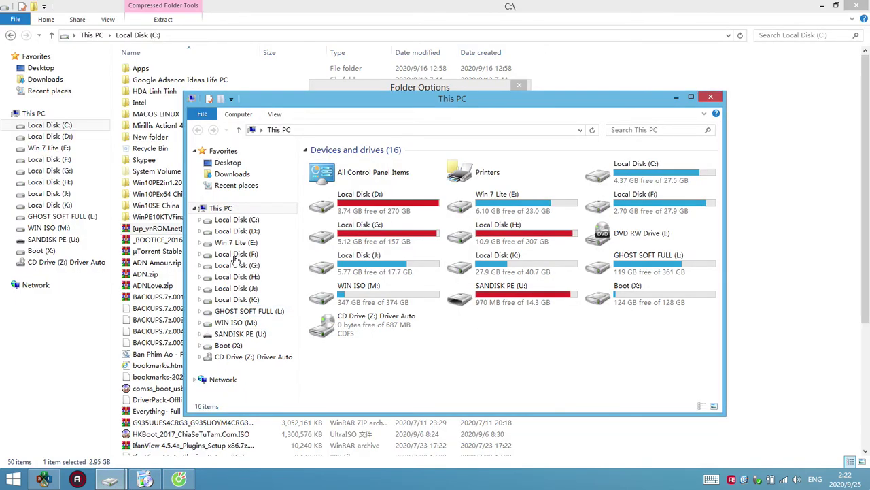
pyautogui.click(236, 220)
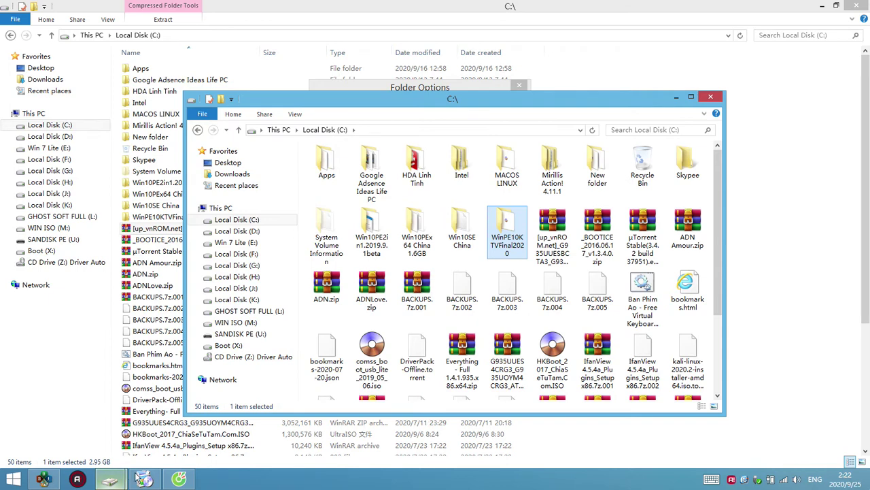
pyautogui.click(109, 479)
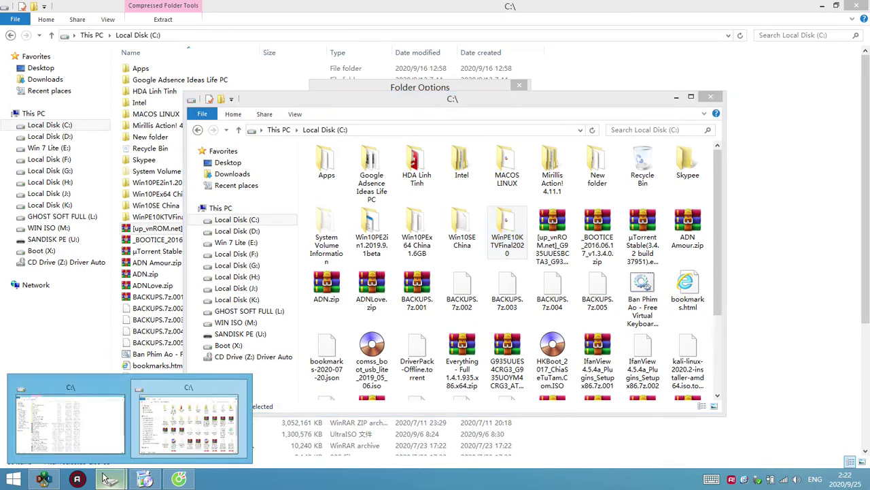
pyautogui.click(70, 419)
pyautogui.click(497, 238)
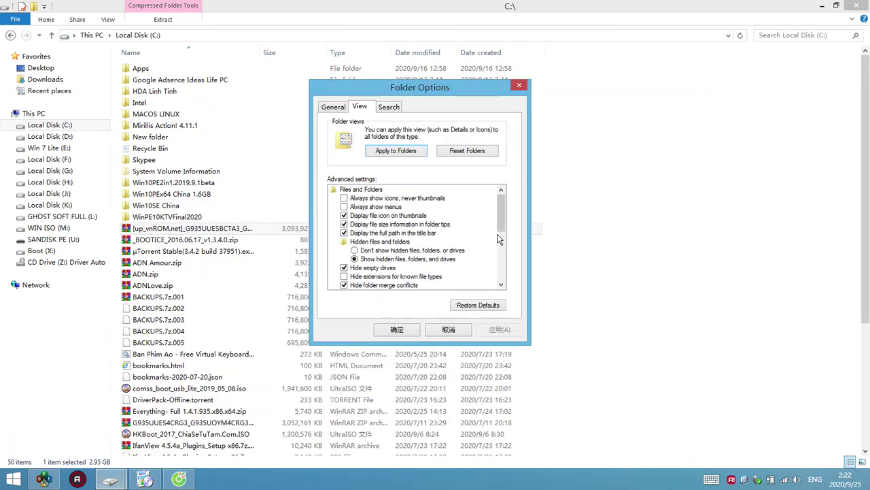
pyautogui.click(396, 330)
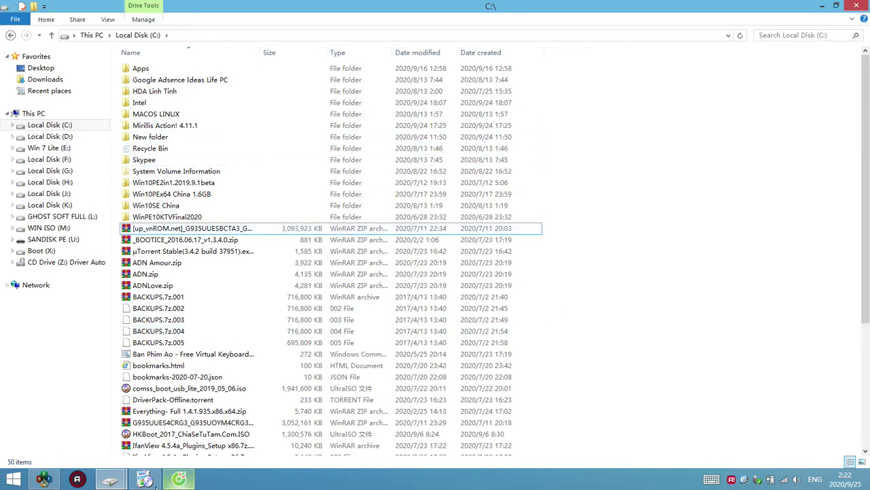
# - Switch between the two C: windows, browse Local Disk (D:), then close the smaller window
pyautogui.moveTo(110, 480)
pyautogui.click(189, 415)
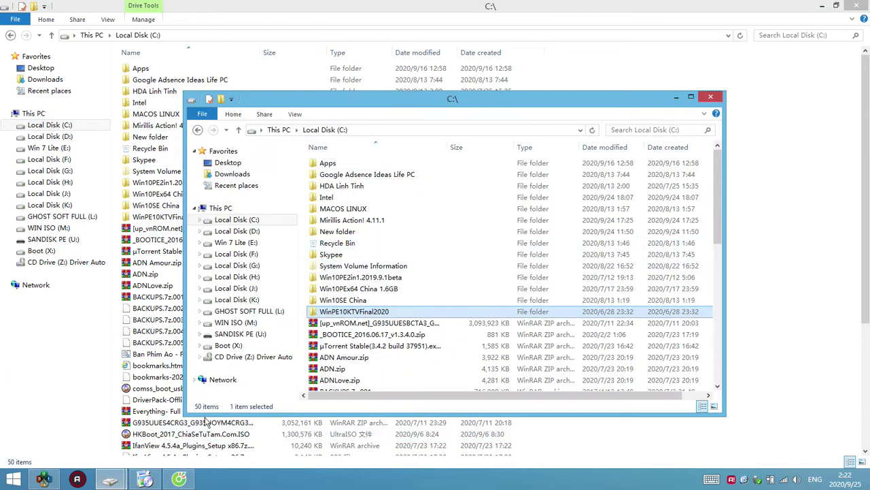
pyautogui.click(92, 443)
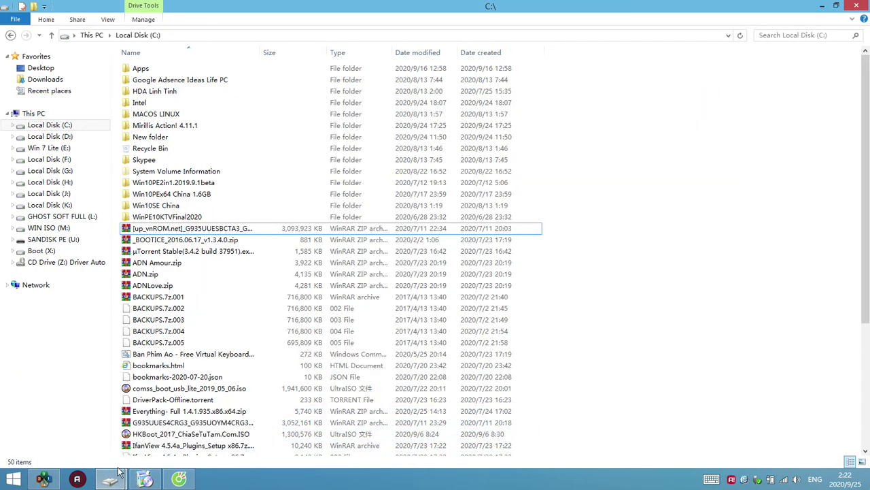
pyautogui.click(189, 408)
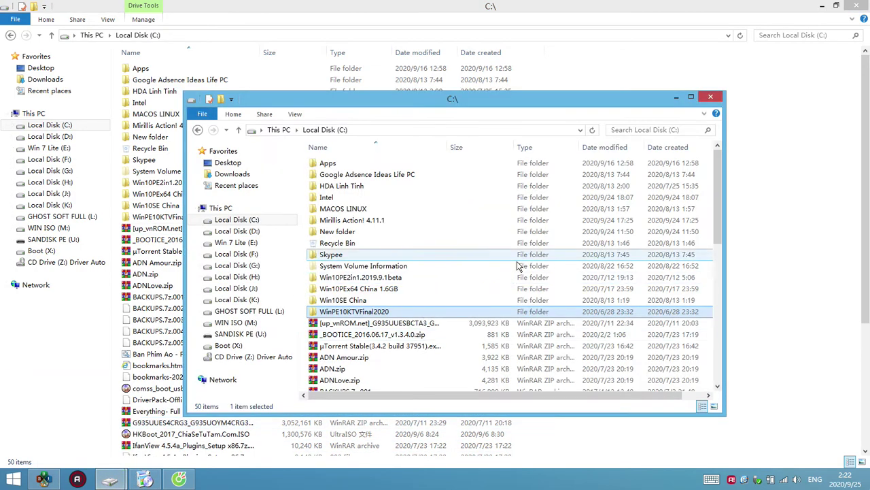
pyautogui.click(391, 266)
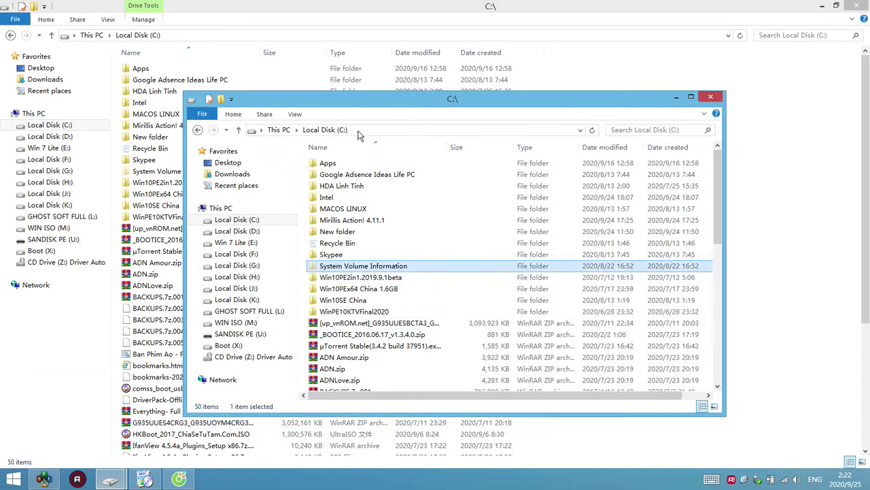
pyautogui.click(249, 220)
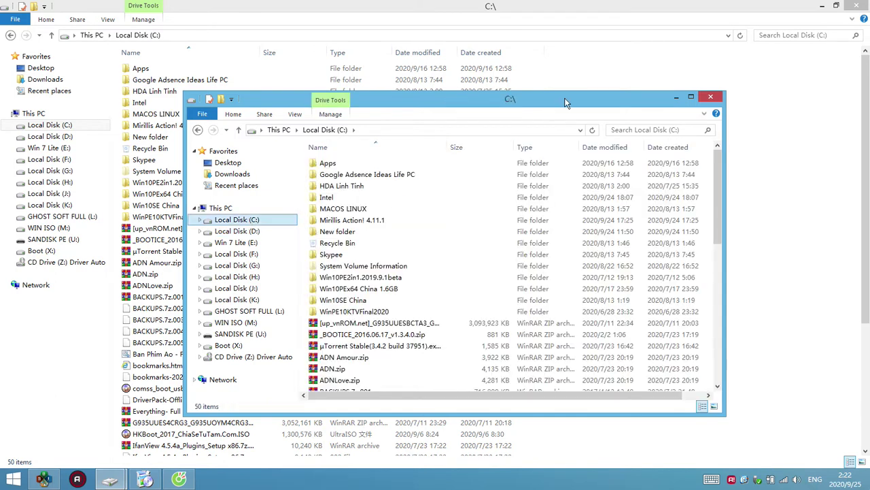
pyautogui.click(709, 99)
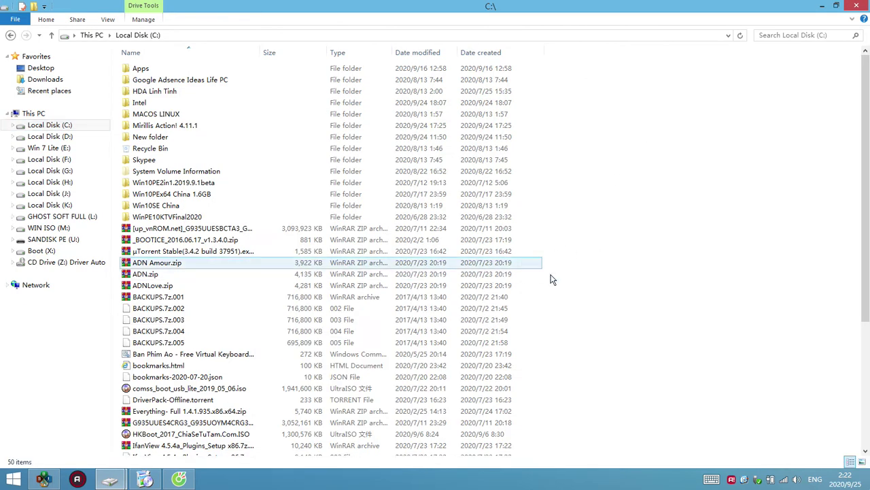
# - Select a block of file rows, then BACKUPS.7z.003 alone, and clear the selection
pyautogui.moveTo(569, 301); pyautogui.dragTo(231, 64)
pyautogui.click(367, 319)
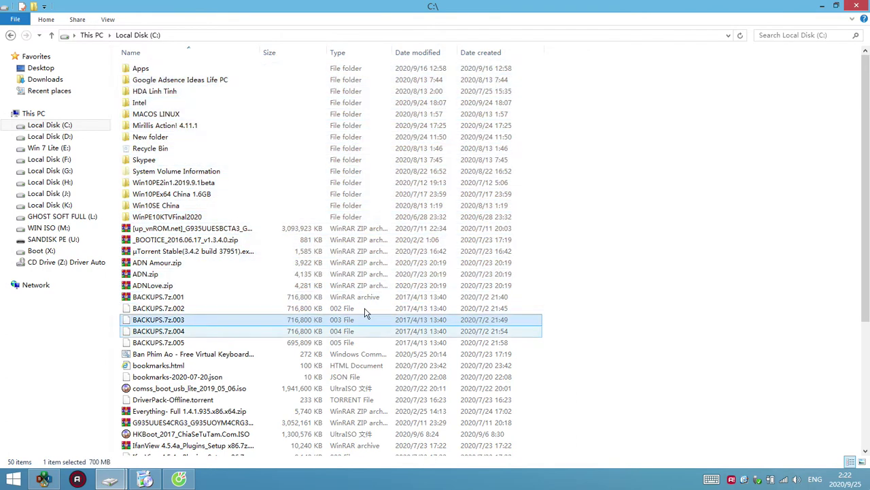
pyautogui.click(625, 228)
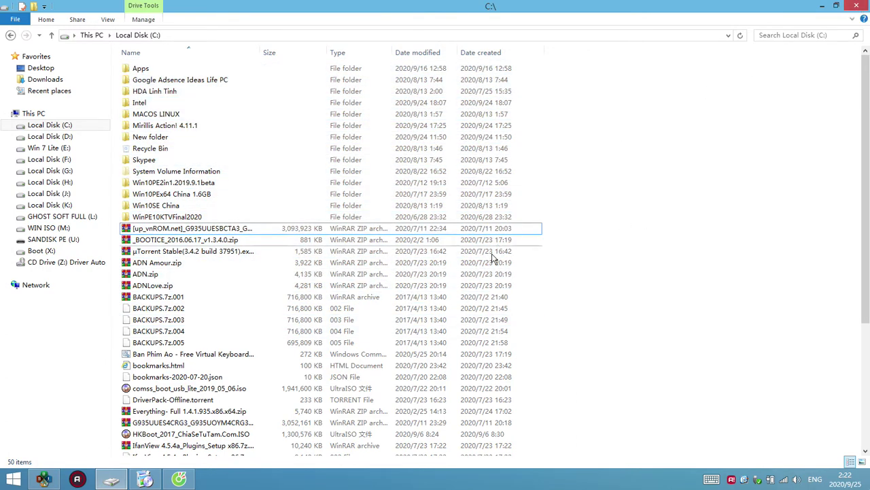
# - Launch Cốc Cốc and turn off Cốc Cốc search results in its search engine settings
pyautogui.click(857, 6)
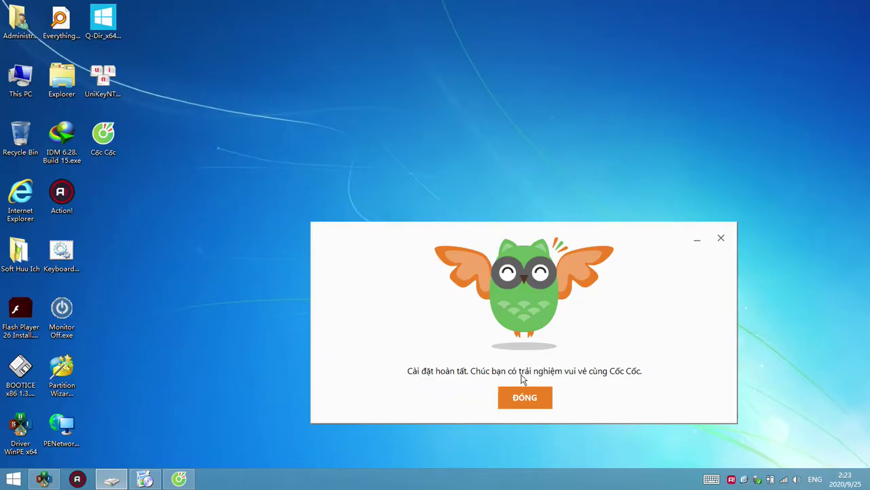
pyautogui.click(539, 398)
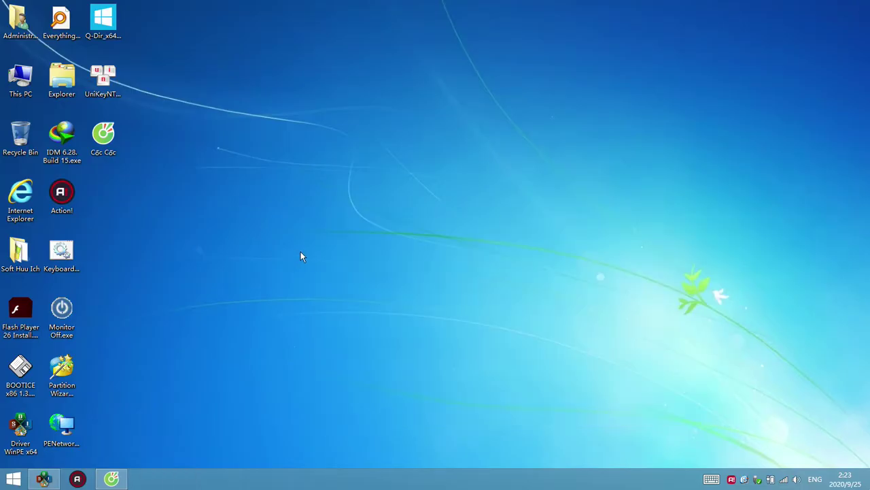
pyautogui.doubleClick(103, 136)
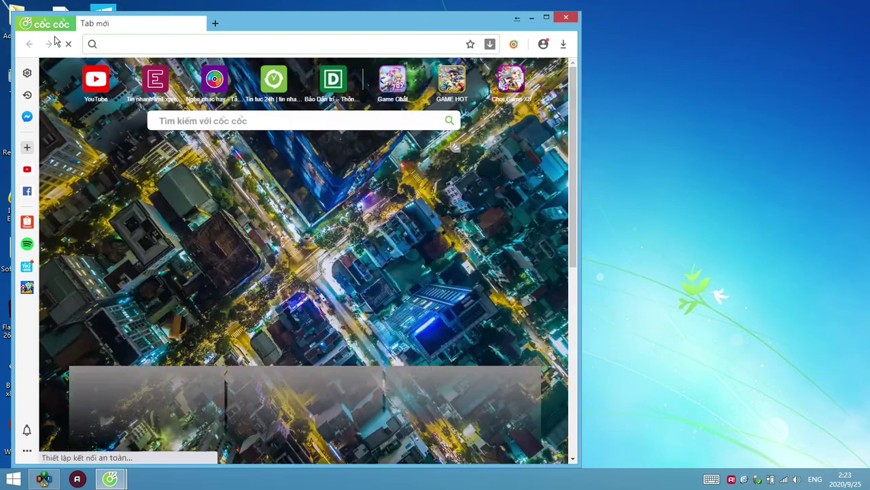
pyautogui.click(46, 24)
pyautogui.click(54, 256)
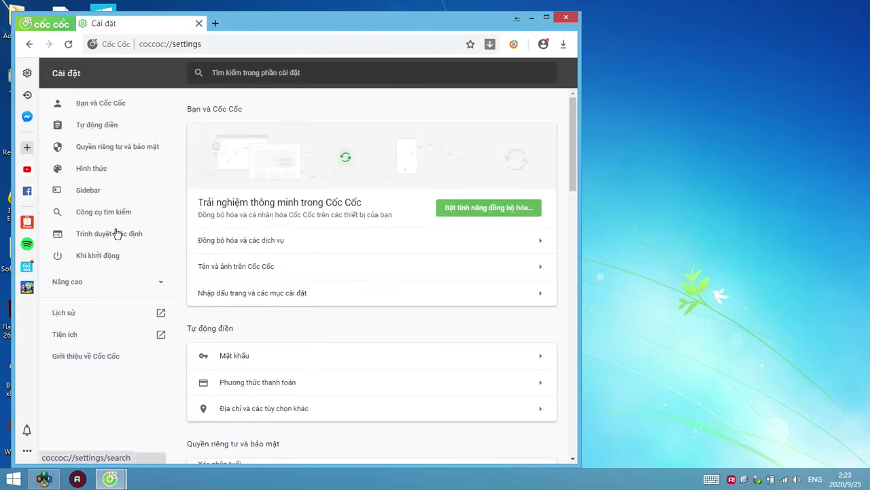
pyautogui.click(139, 217)
pyautogui.click(496, 189)
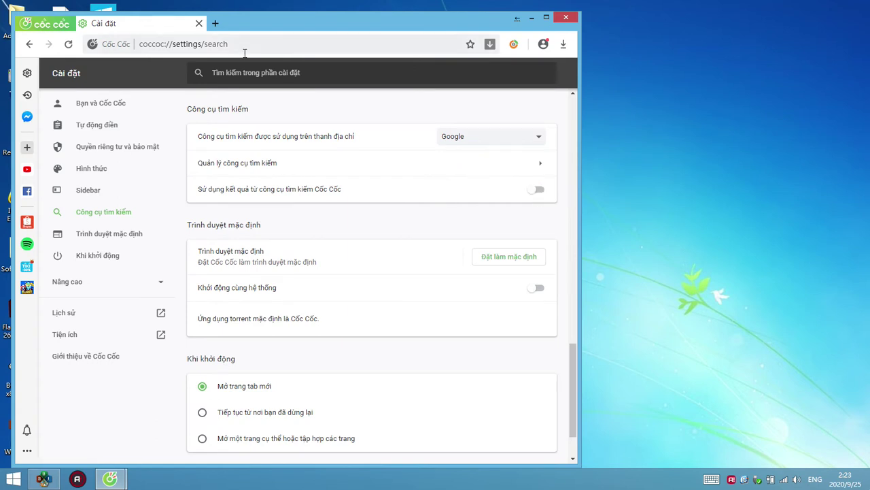
# - Load bit.ly/winpeall from the address bar and maximize the browser window
pyautogui.click(245, 52)
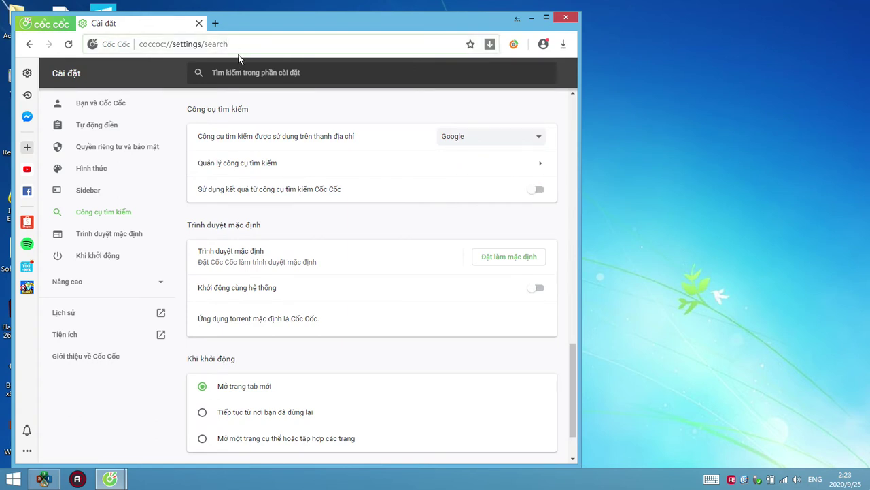
pyautogui.write('bit.ly/')
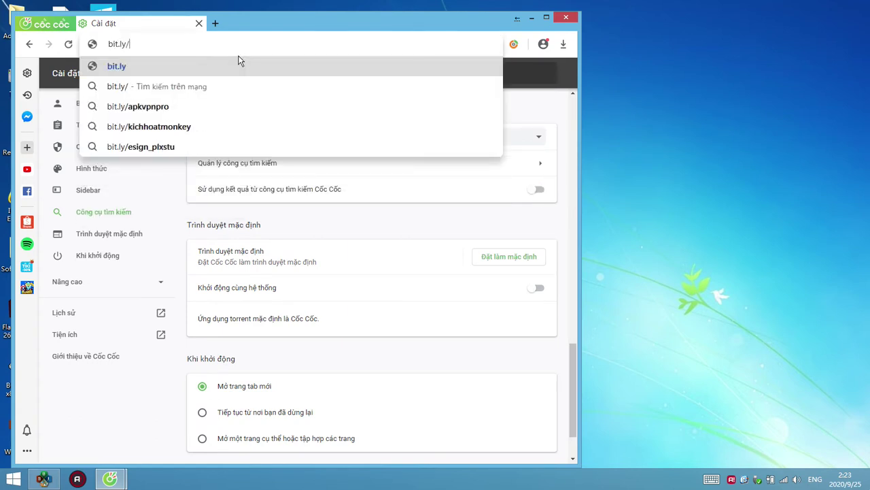
pyautogui.write('winpeall')
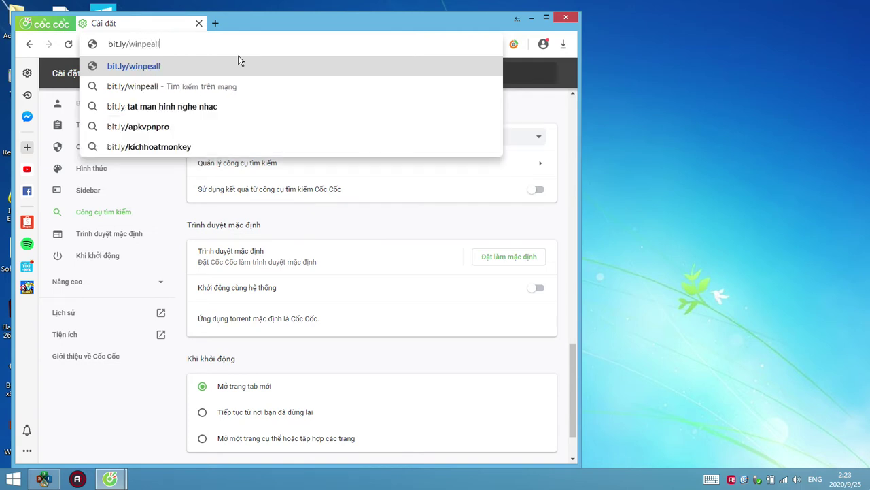
pyautogui.click(236, 69)
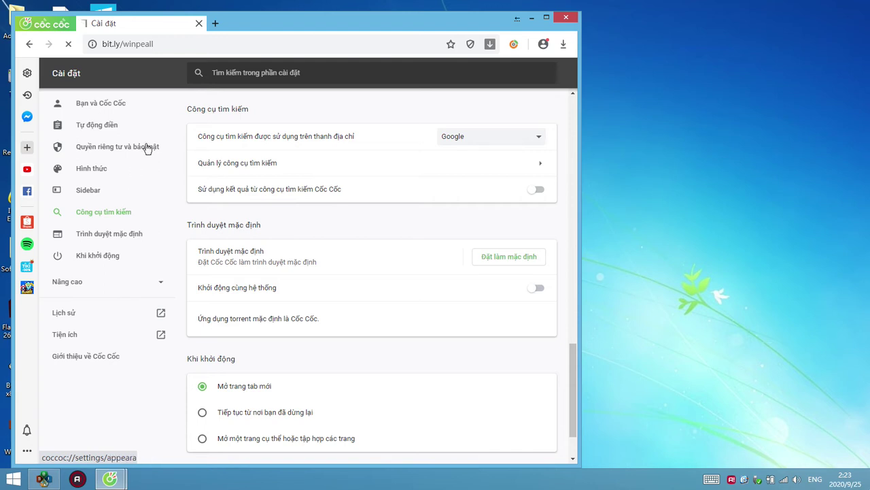
pyautogui.click(545, 17)
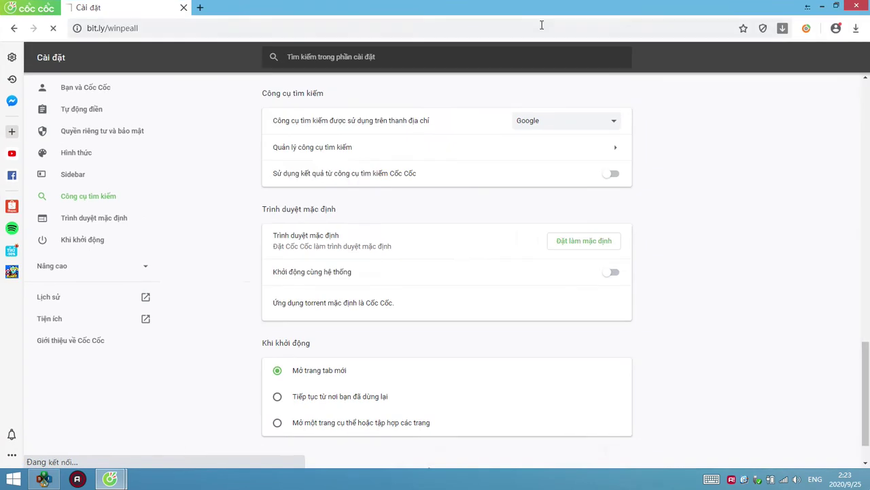
# - Clear the partly typed 'macli' address and switch to the browser window showing MEGA
pyautogui.click(208, 33)
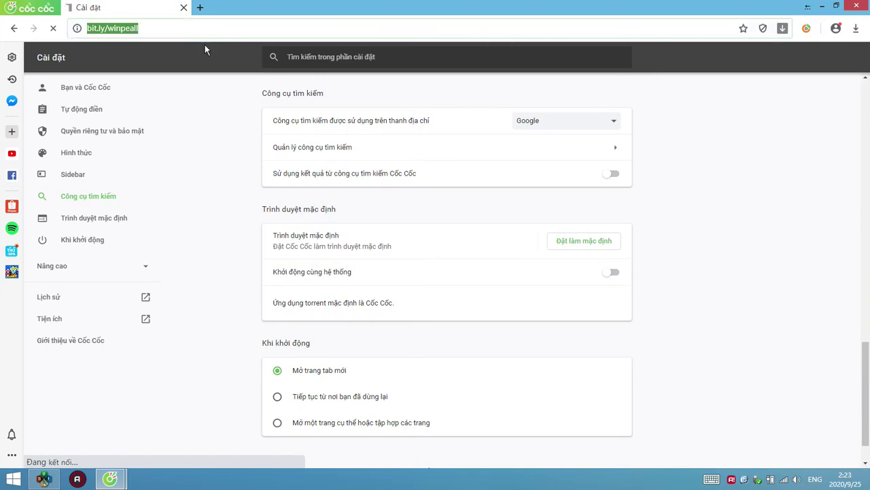
pyautogui.write('macli')
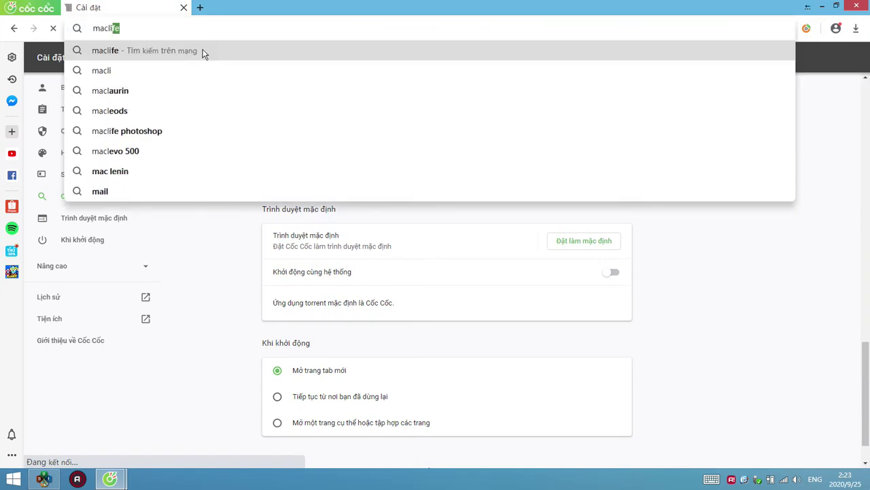
pyautogui.press('BackSpace')
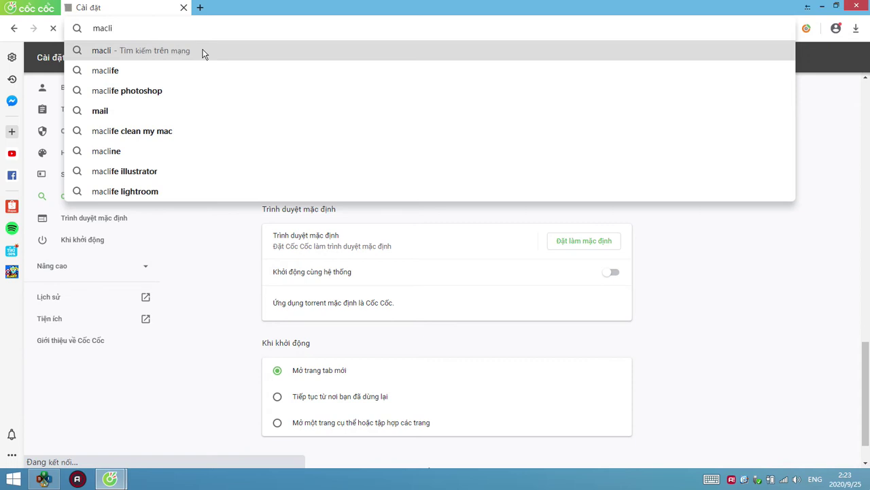
pyautogui.press('BackSpace')
pyautogui.press('BackSpace')
pyautogui.press('BackSpace')
pyautogui.press('BackSpace')
pyautogui.press('BackSpace')
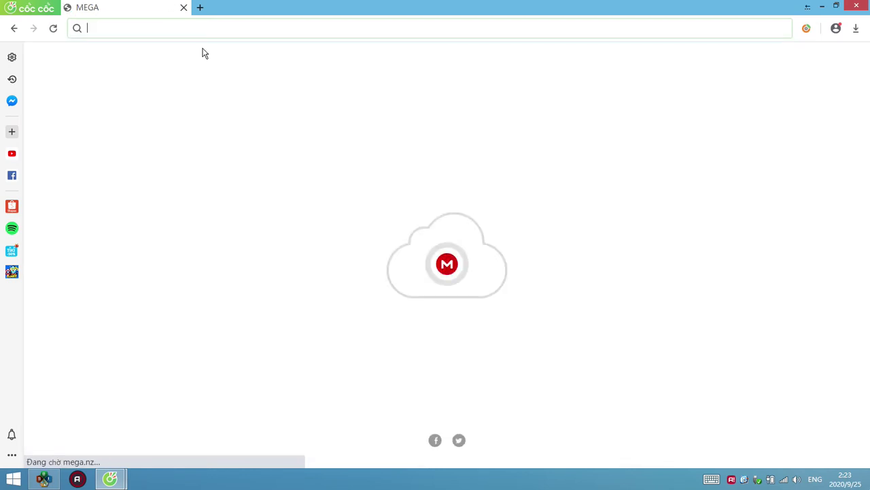
pyautogui.click(110, 479)
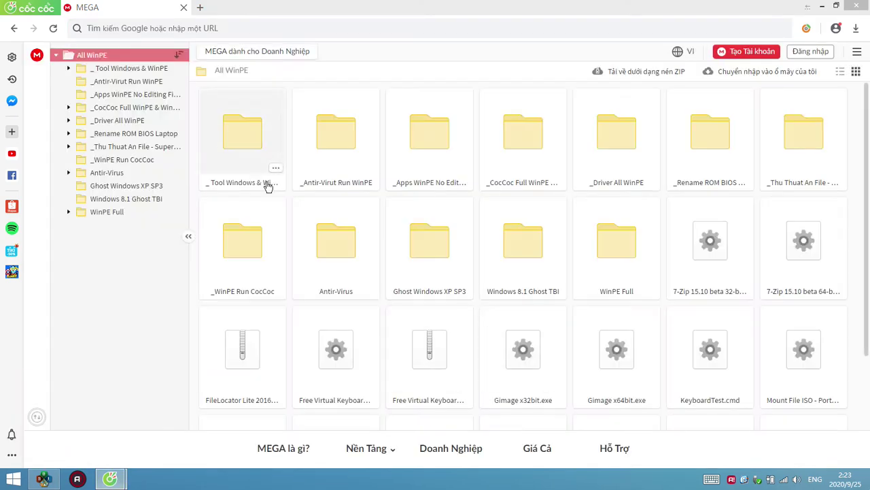
# - In the _Rename ROM BIOS Laptop folder, download the ROM BIOS HP450 file
pyautogui.click(146, 134)
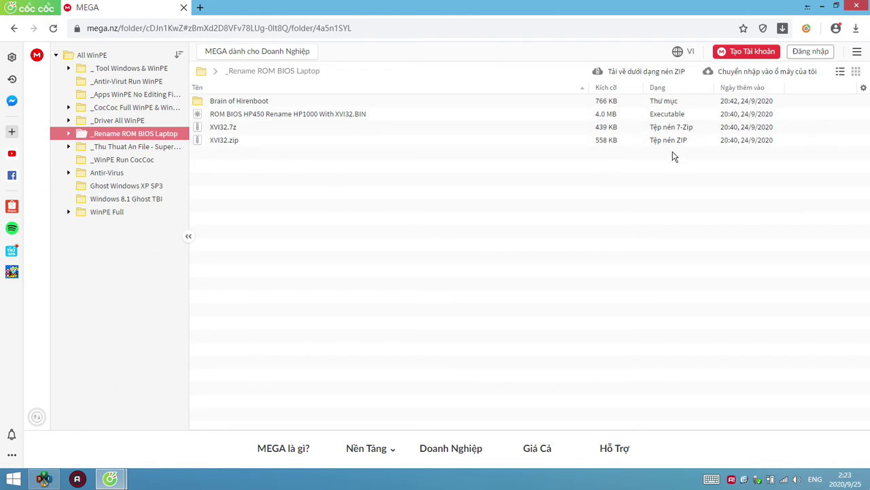
pyautogui.click(710, 142)
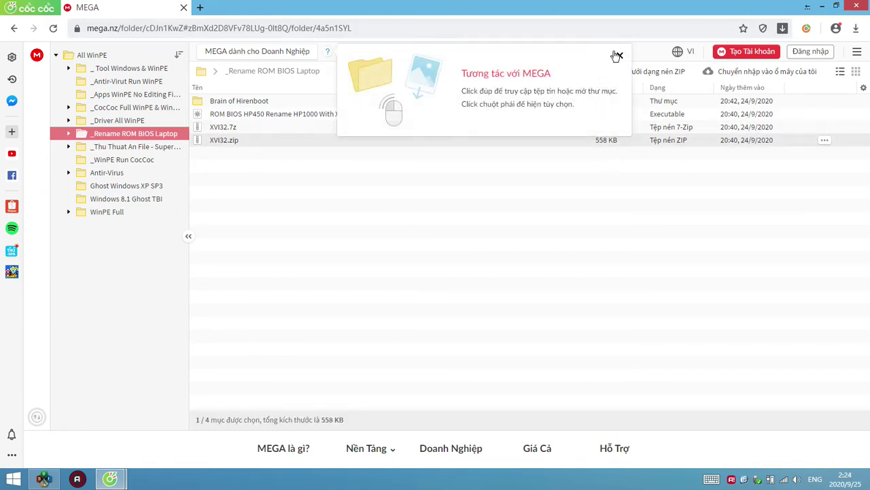
pyautogui.click(620, 56)
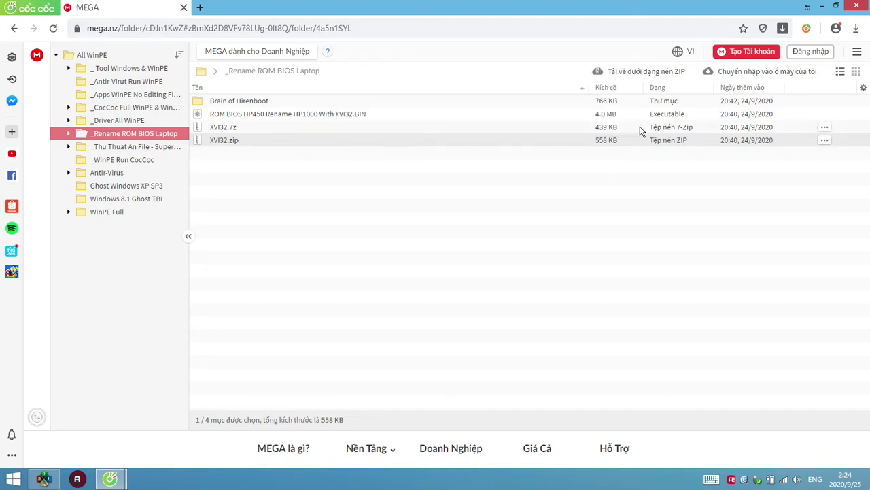
pyautogui.click(587, 129)
pyautogui.click(279, 115)
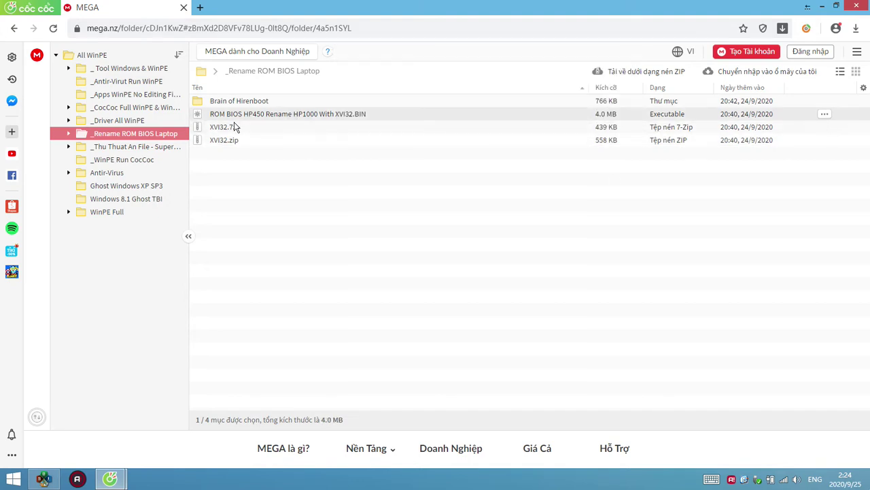
pyautogui.rightClick(299, 116)
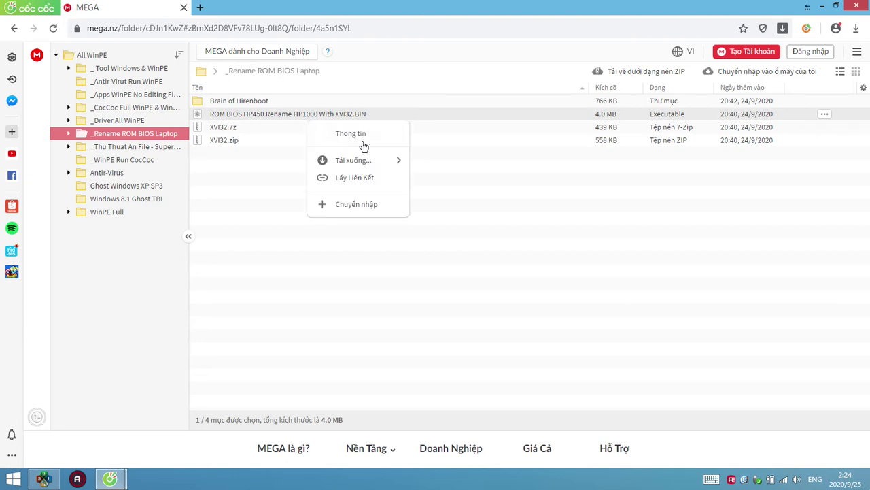
pyautogui.moveTo(373, 162)
pyautogui.click(431, 159)
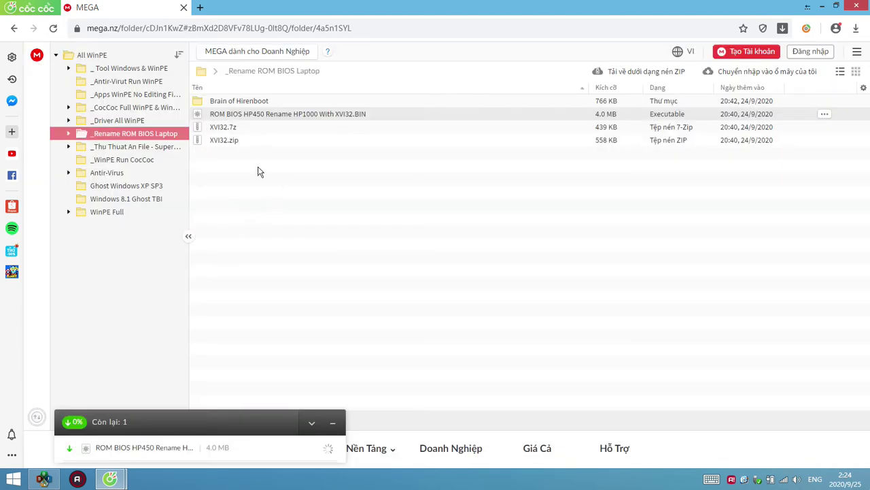
# - Download both XVI32.7z and XVI32.zip from the same MEGA folder
pyautogui.click(265, 129)
pyautogui.rightClick(342, 136)
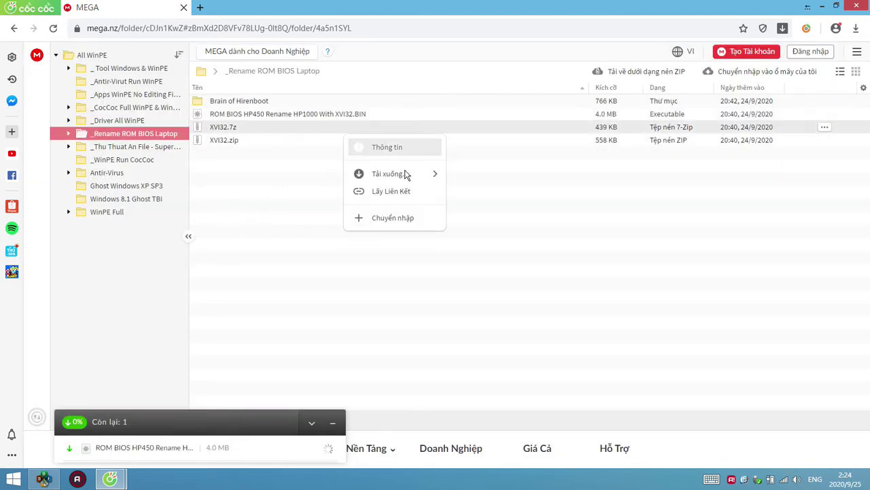
pyautogui.moveTo(406, 173)
pyautogui.click(476, 171)
pyautogui.rightClick(250, 141)
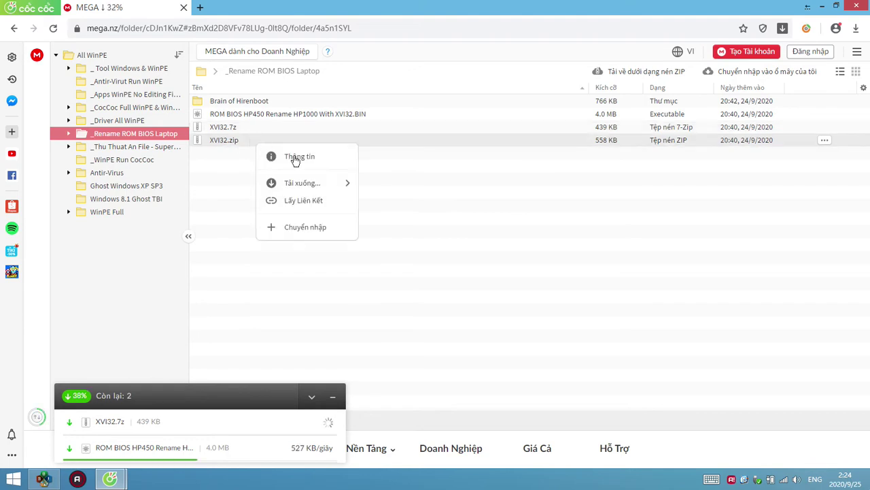
pyautogui.moveTo(314, 178)
pyautogui.click(367, 182)
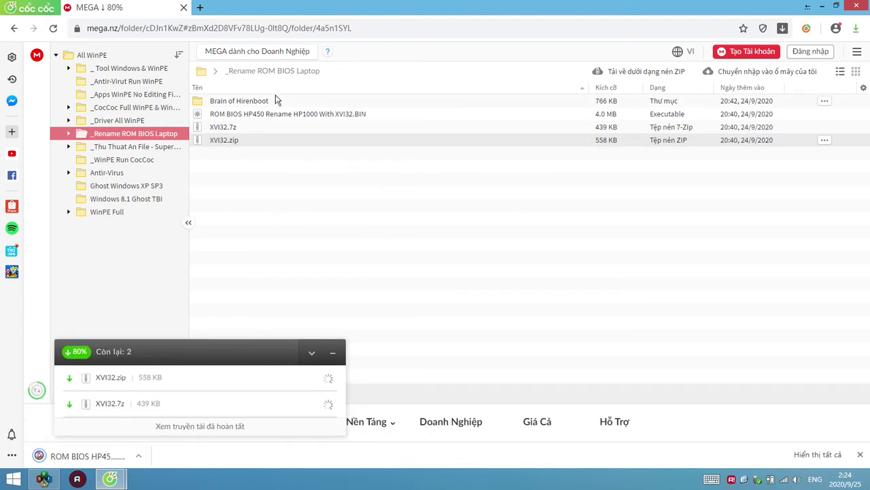
# - In Brain of Hirenboot, download BOOT MENU SKIT.NET.BIF, Hirens Boot 10.6.bif and 15.1.bif
pyautogui.doubleClick(275, 101)
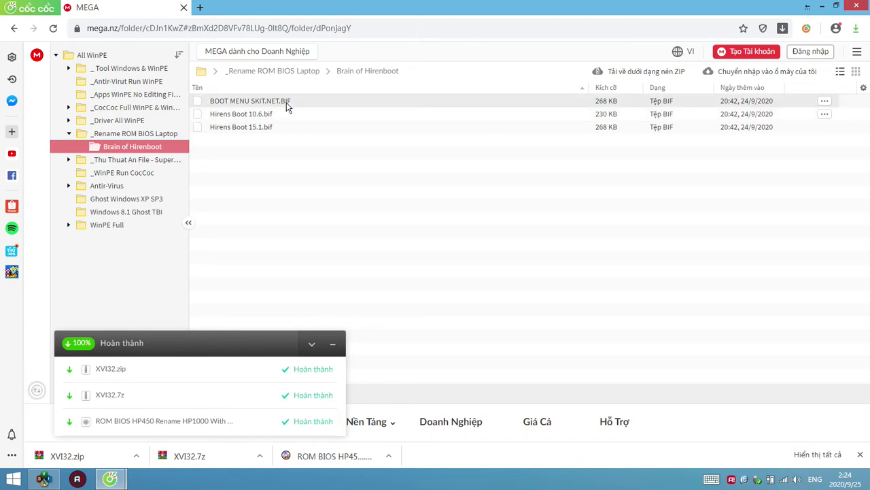
pyautogui.rightClick(288, 106)
pyautogui.click(328, 127)
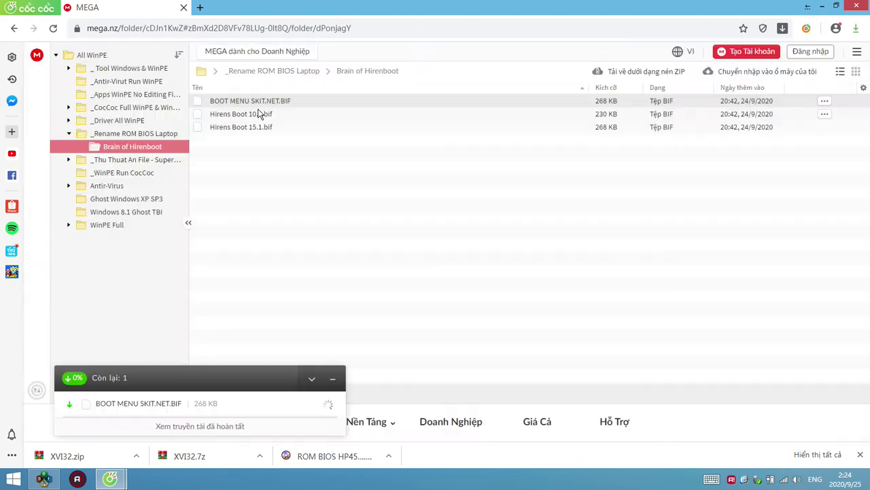
pyautogui.rightClick(262, 116)
pyautogui.moveTo(329, 155)
pyautogui.click(417, 160)
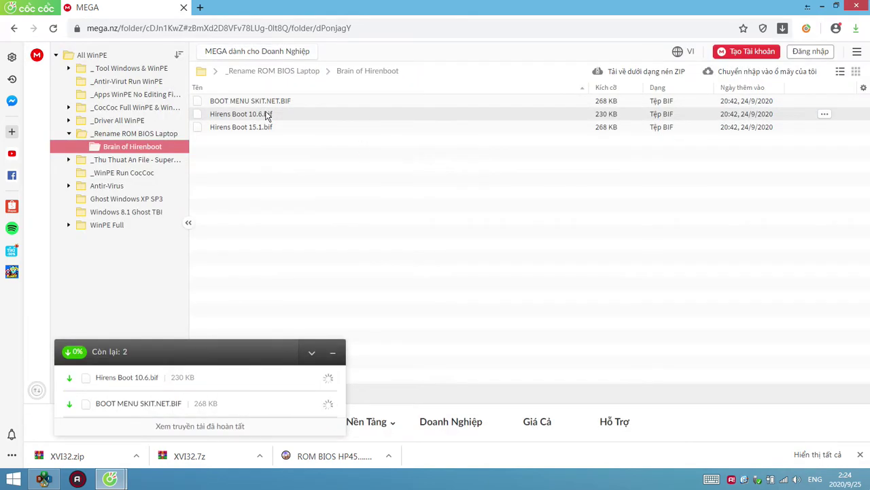
pyautogui.doubleClick(265, 129)
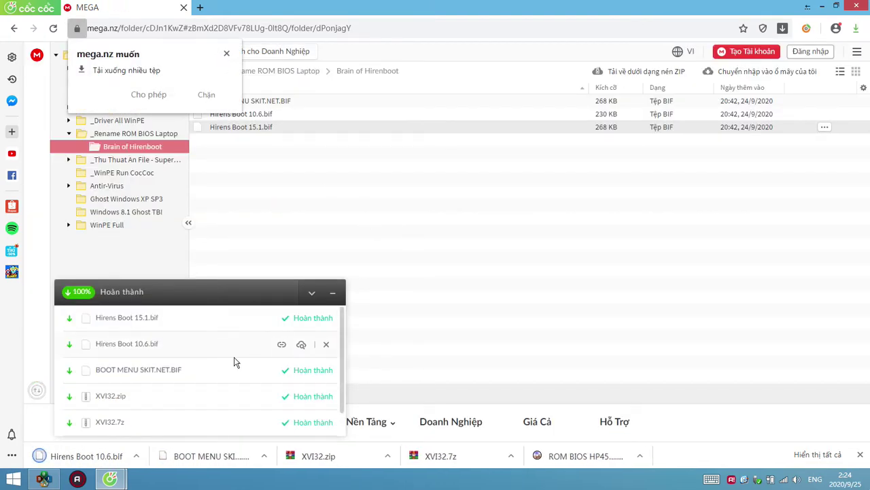
# - Allow mega.nz to download multiple files and show the downloads in the Downloads folder
pyautogui.click(136, 455)
pyautogui.click(156, 407)
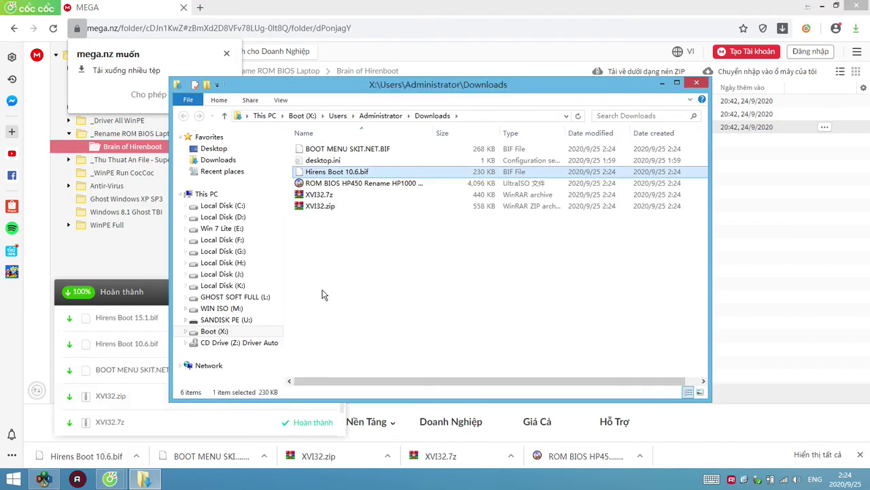
pyautogui.click(147, 94)
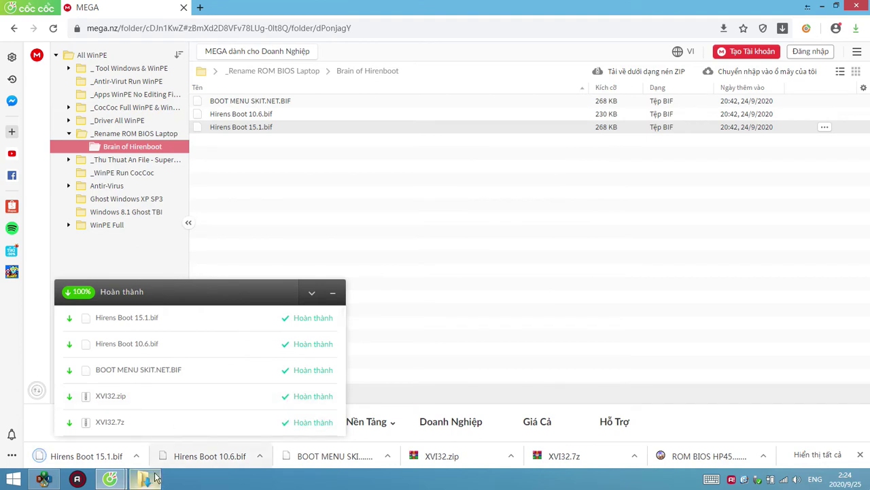
pyautogui.click(301, 395)
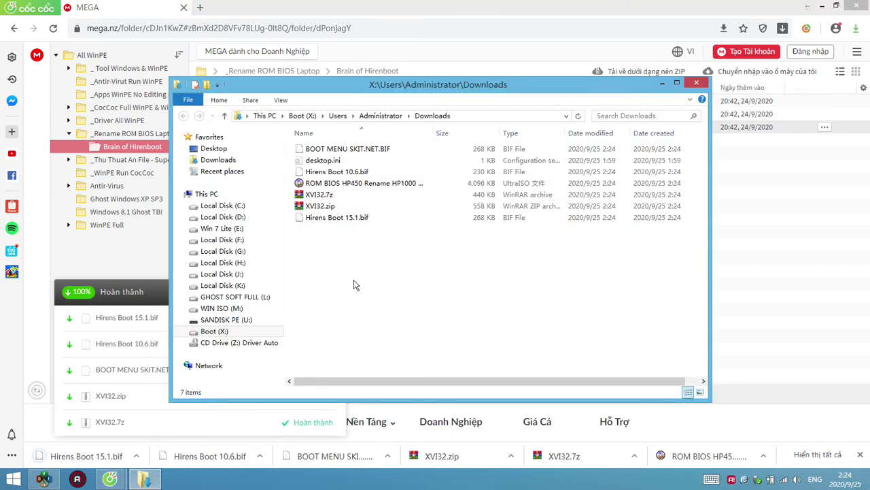
# - Refresh the Downloads list and extract XVI32.zip into an XVI32 folder
pyautogui.rightClick(354, 285)
pyautogui.click(395, 323)
pyautogui.rightClick(370, 282)
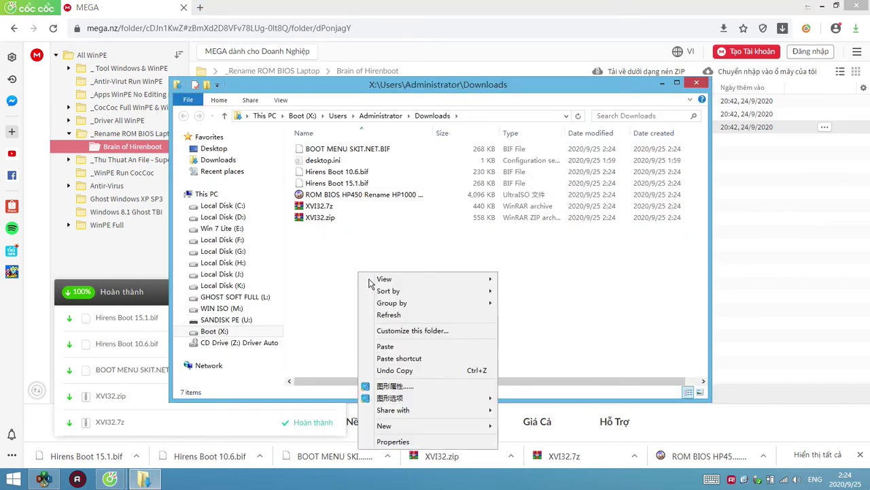
pyautogui.click(391, 317)
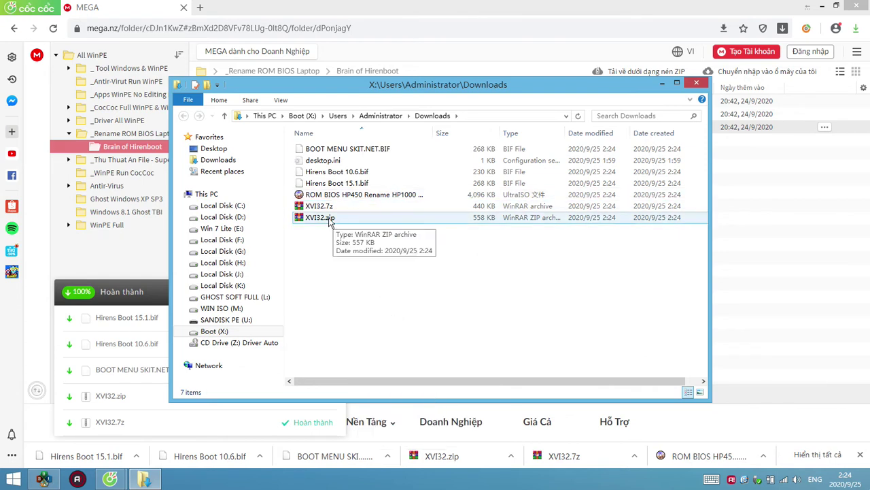
pyautogui.rightClick(327, 221)
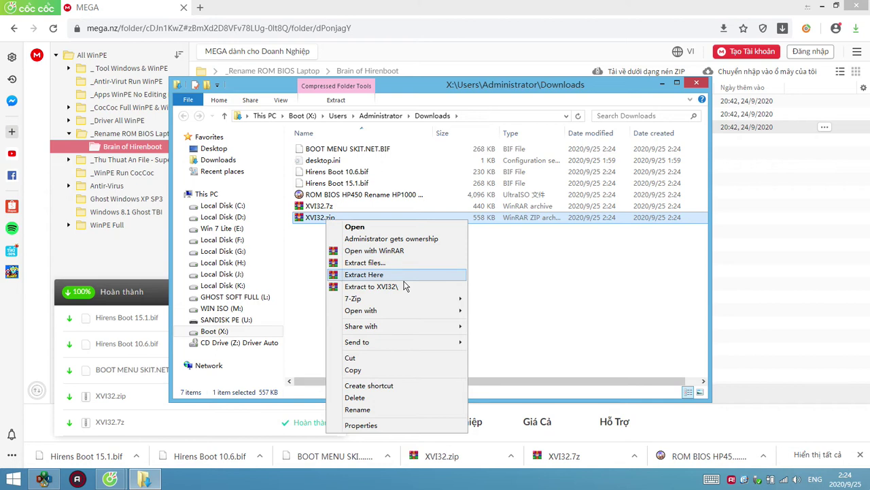
pyautogui.click(380, 287)
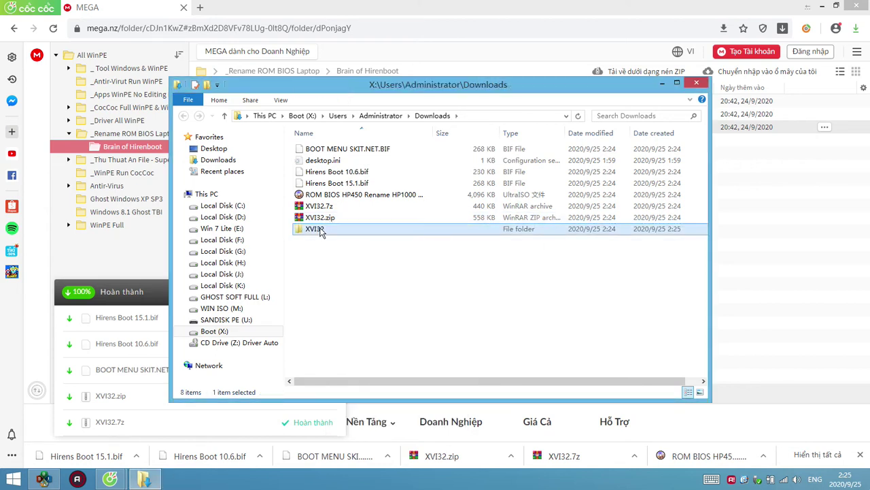
# - Pin XVI32.exe from the XVI32 folder to the taskbar, launch it, then minimize it
pyautogui.doubleClick(315, 229)
pyautogui.moveTo(319, 229); pyautogui.dragTo(178, 479)
pyautogui.click(178, 479)
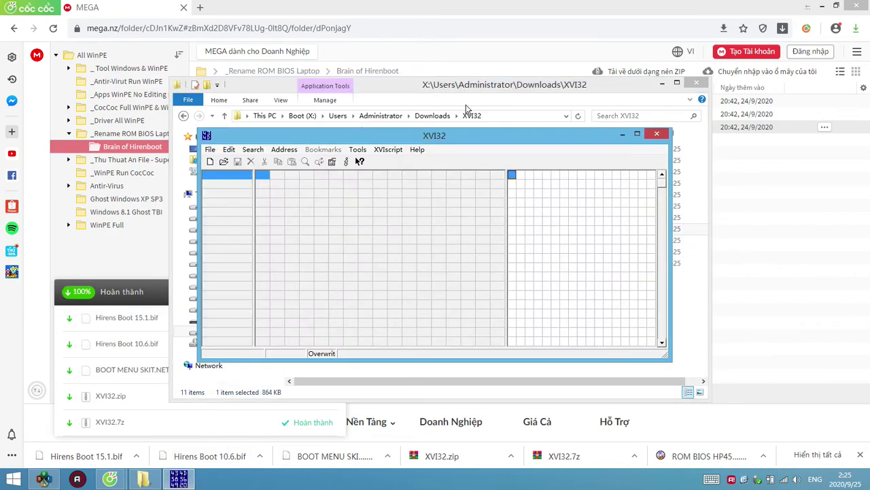
pyautogui.moveTo(510, 134); pyautogui.dragTo(673, 204)
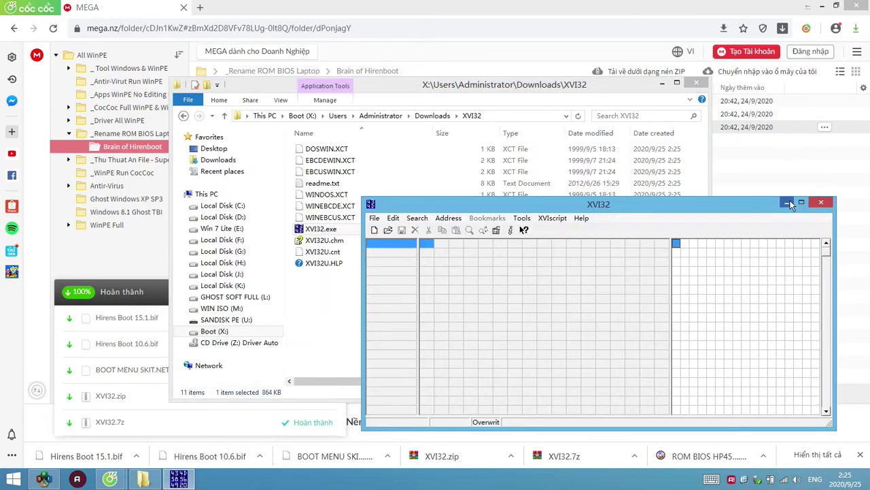
pyautogui.click(786, 203)
# - Select the ROM BIOS HP450 file in Downloads, then bring XVI32 and the MEGA browser forward
pyautogui.click(437, 116)
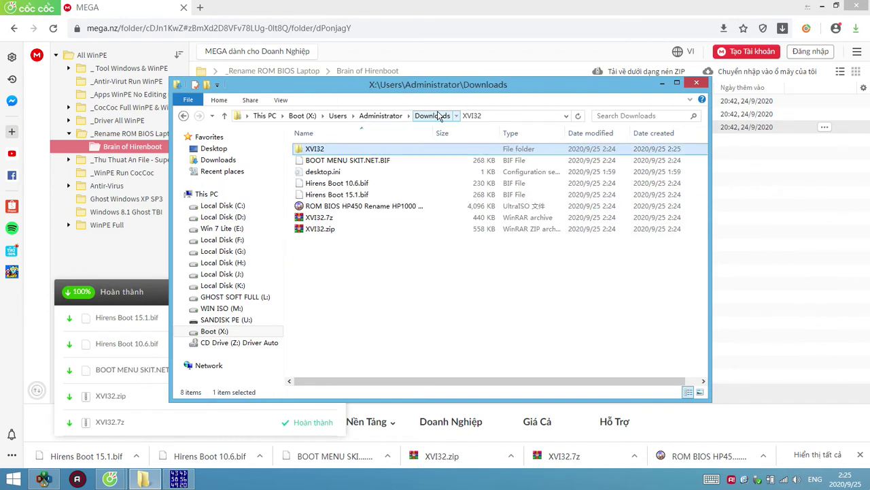
pyautogui.click(370, 206)
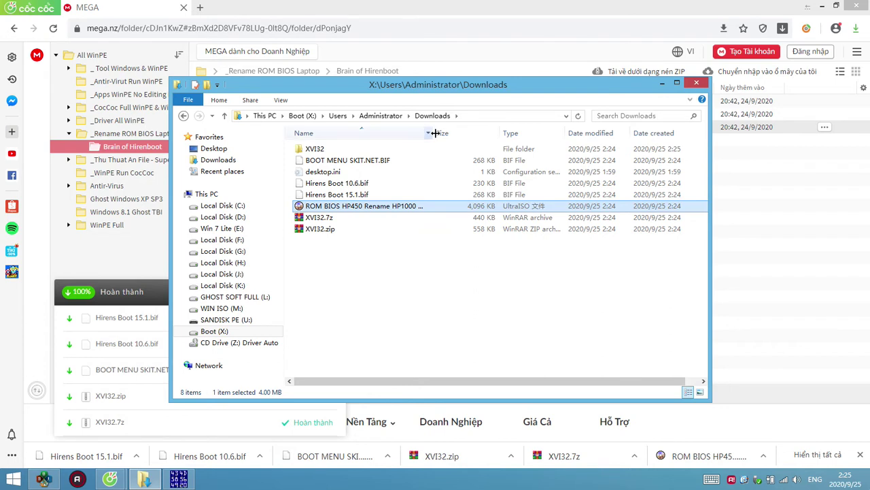
pyautogui.moveTo(435, 133); pyautogui.dragTo(482, 154)
pyautogui.click(316, 218)
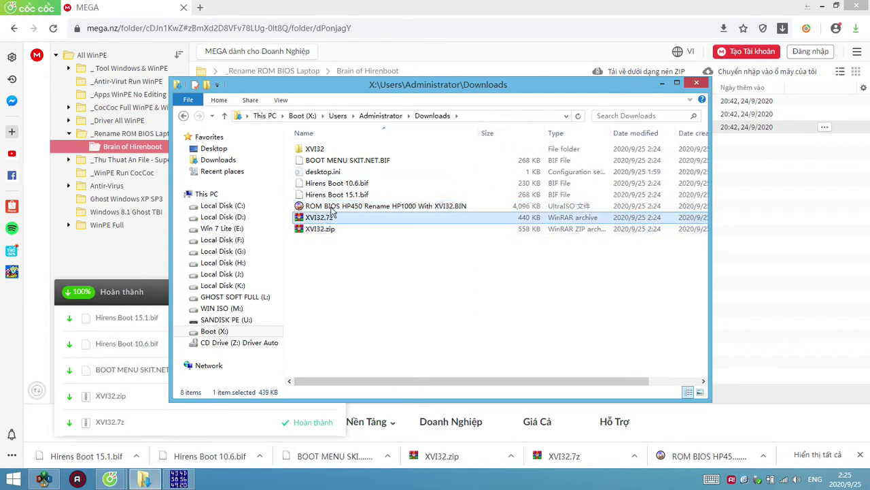
pyautogui.click(364, 208)
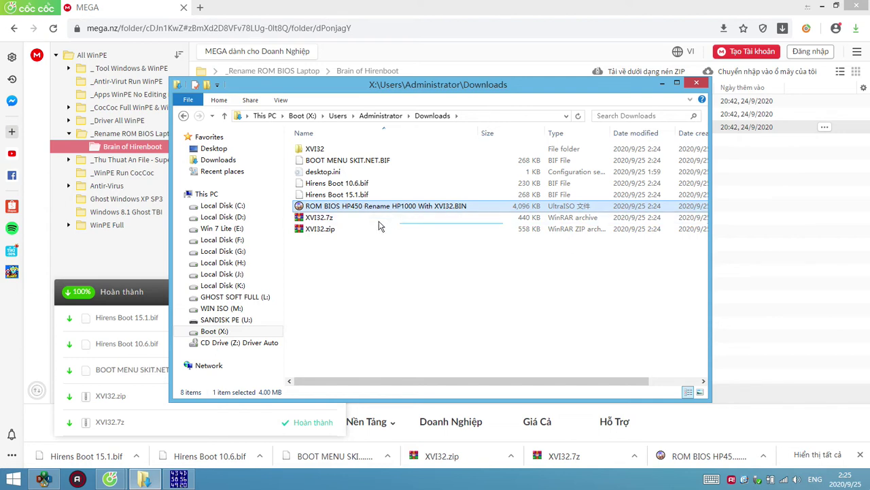
pyautogui.click(178, 478)
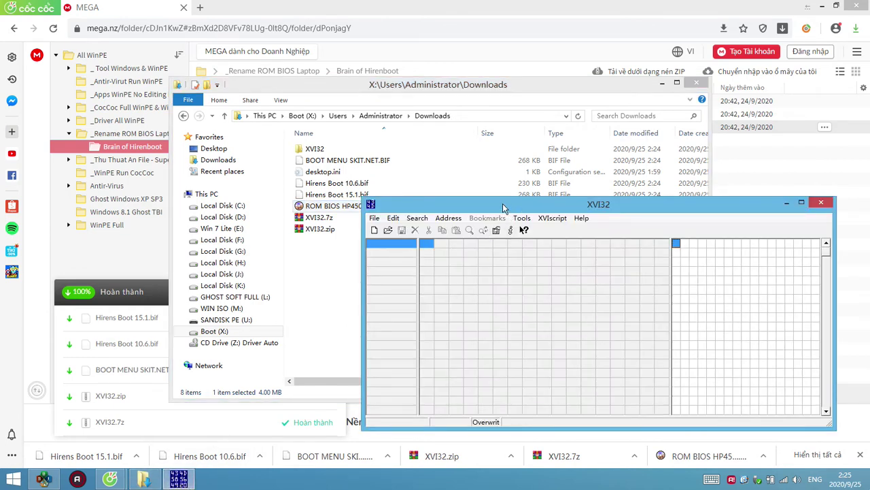
pyautogui.click(321, 12)
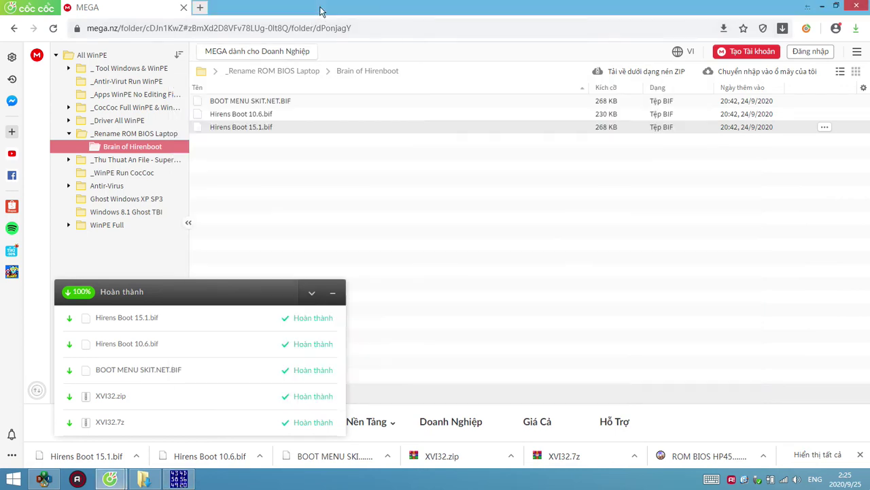
# - Search Google for 'bios hp 450' in a new tab and show the image results
pyautogui.click(200, 8)
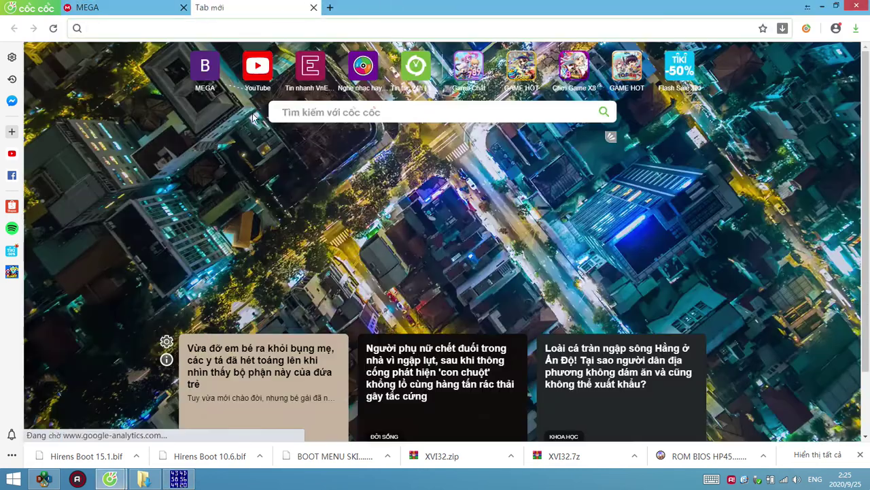
pyautogui.write('bi')
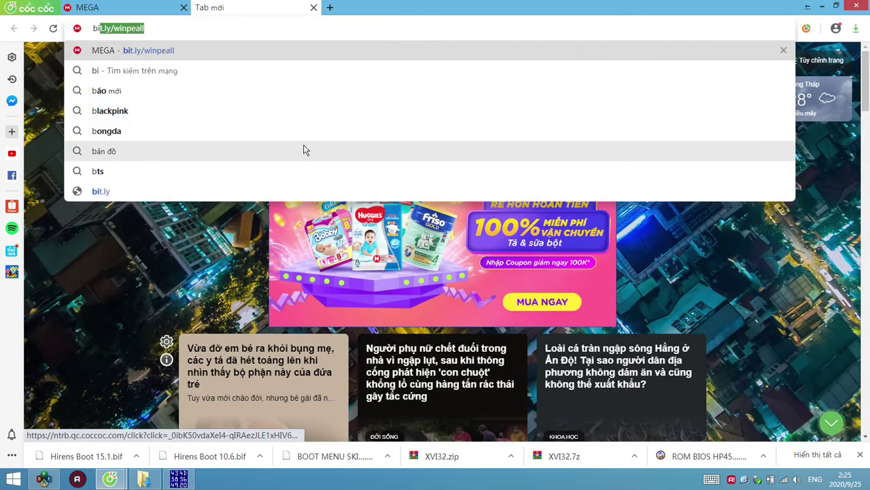
pyautogui.write('os hp 450')
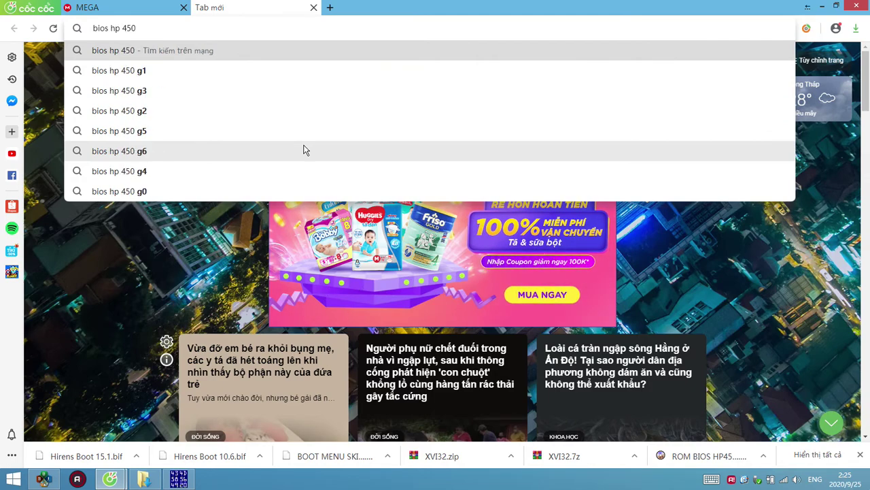
pyautogui.press('Return')
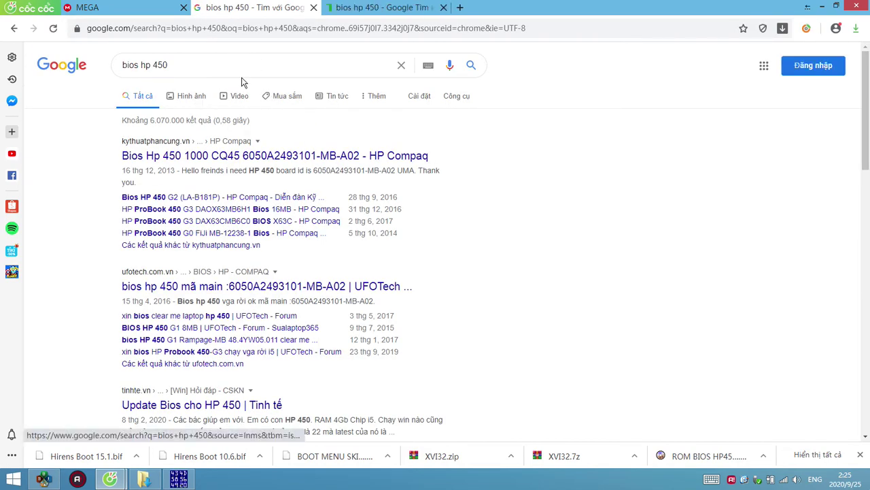
pyautogui.click(374, 8)
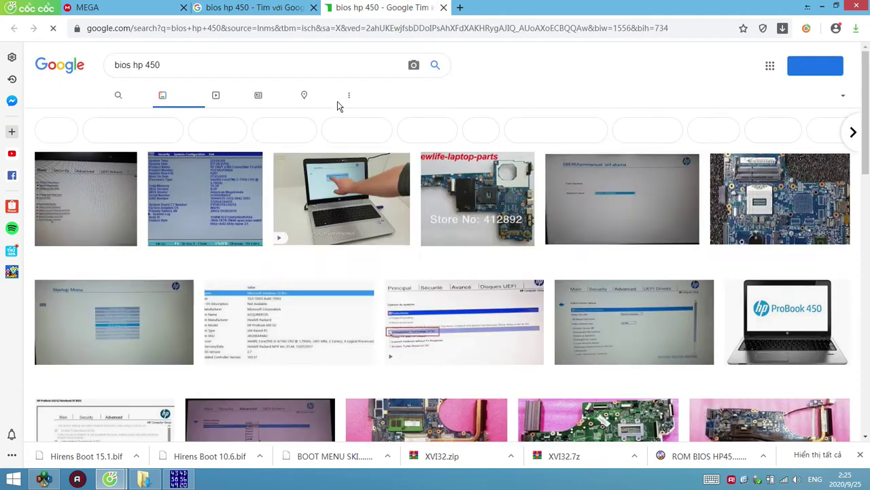
# - View the HP support BIOS image in its own tab, then browse the image grid
pyautogui.middleClick(259, 160)
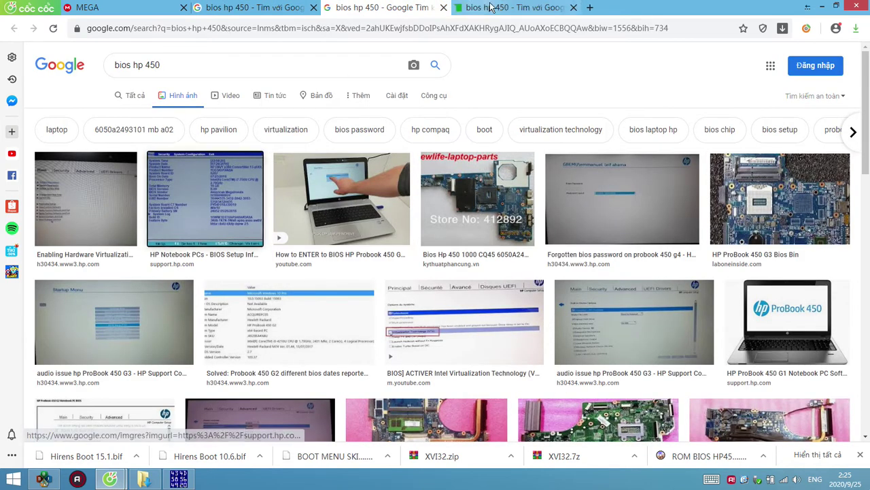
pyautogui.click(491, 8)
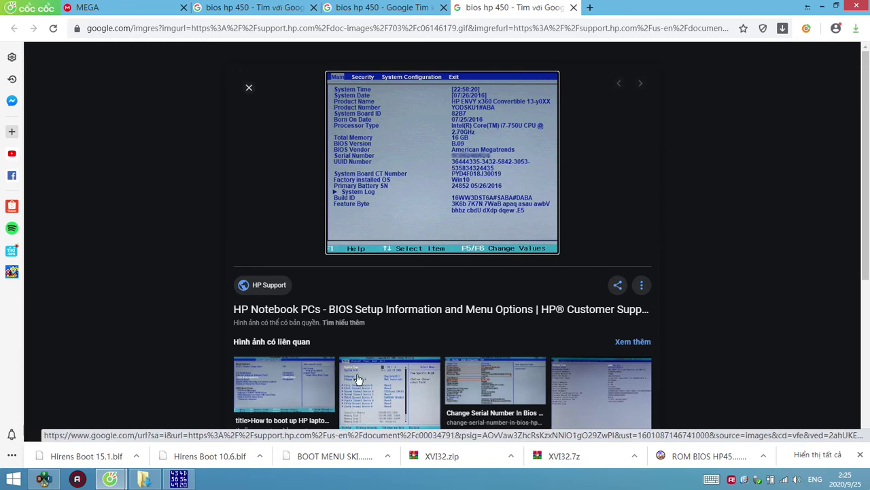
pyautogui.click(395, 8)
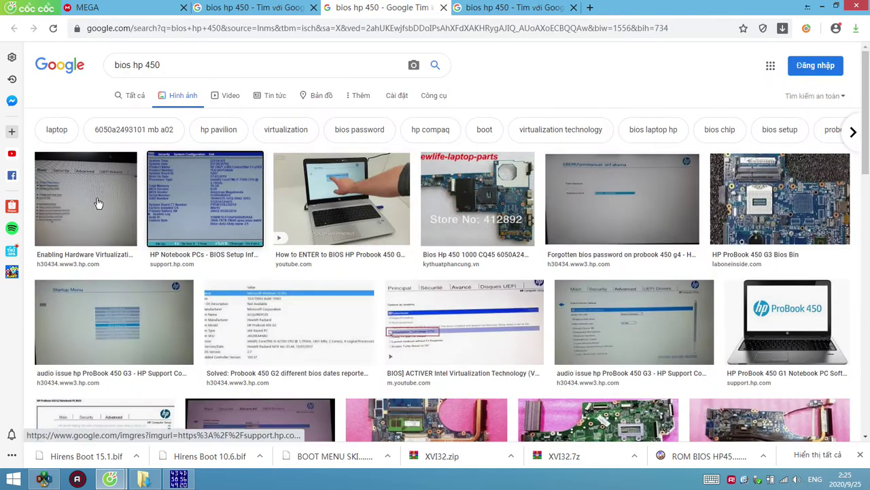
pyautogui.scroll(-5, 285, 321)
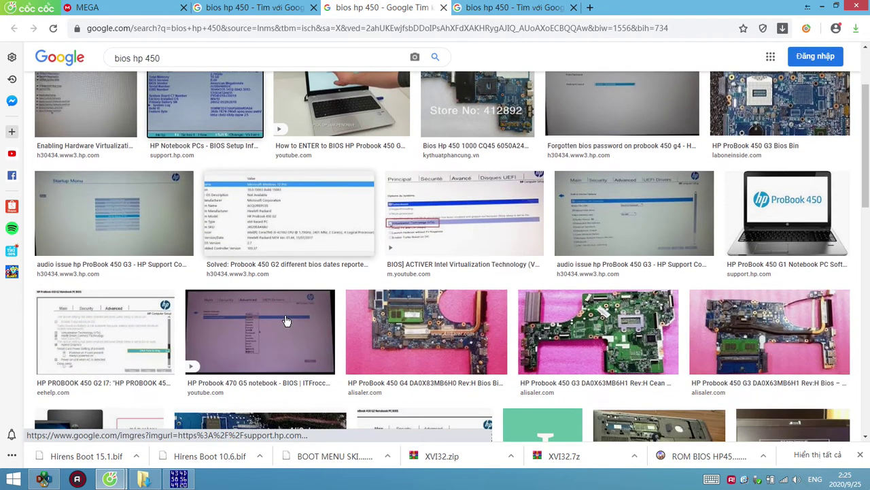
pyautogui.scroll(-10, 286, 321)
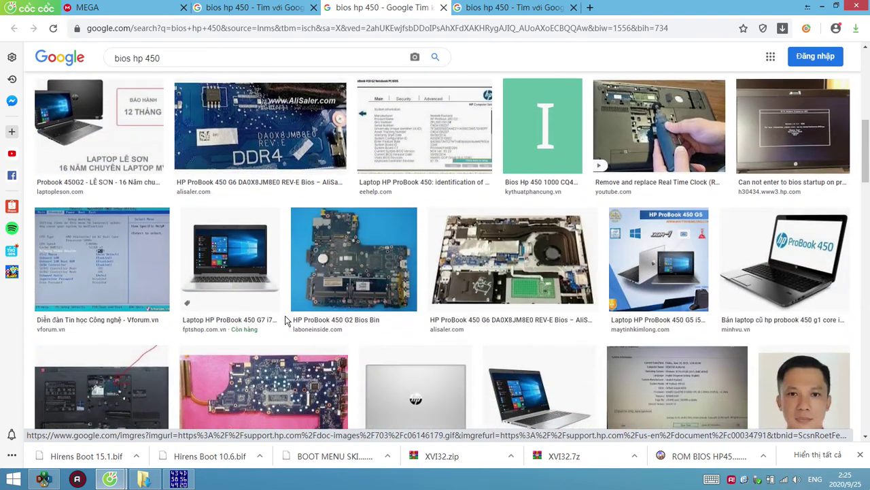
pyautogui.scroll(-10, 286, 320)
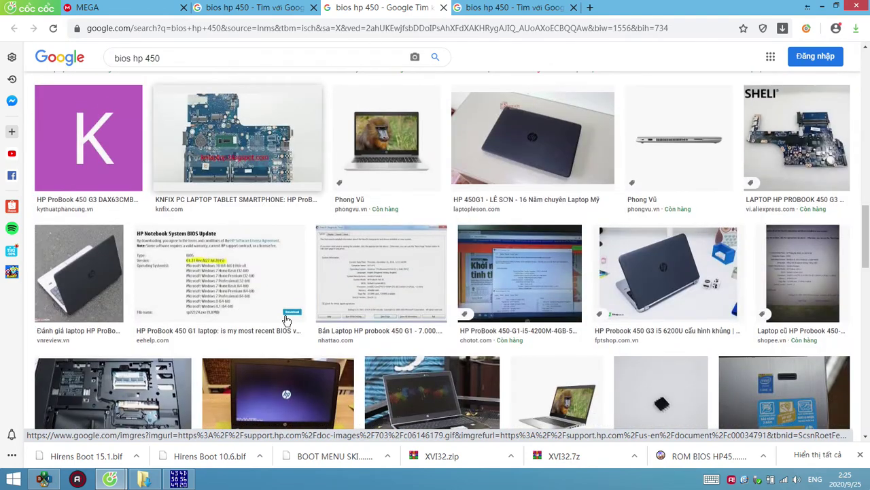
pyautogui.scroll(20, 286, 321)
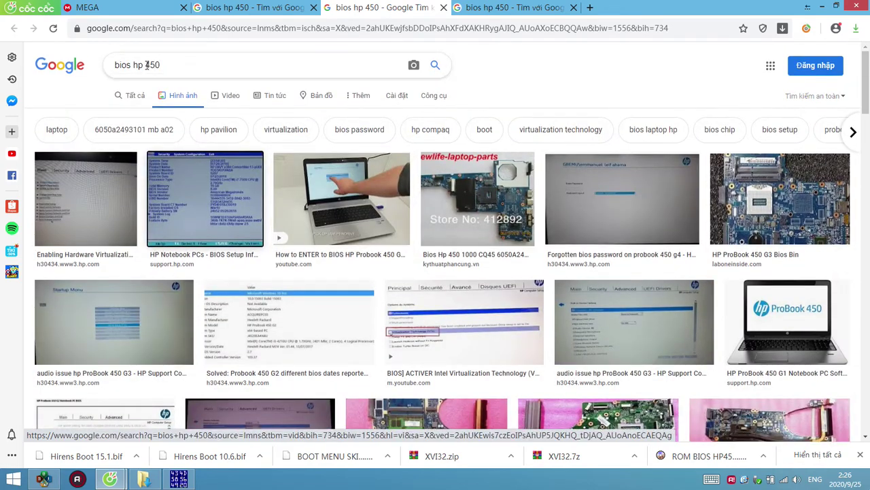
pyautogui.moveTo(146, 65); pyautogui.dragTo(211, 72)
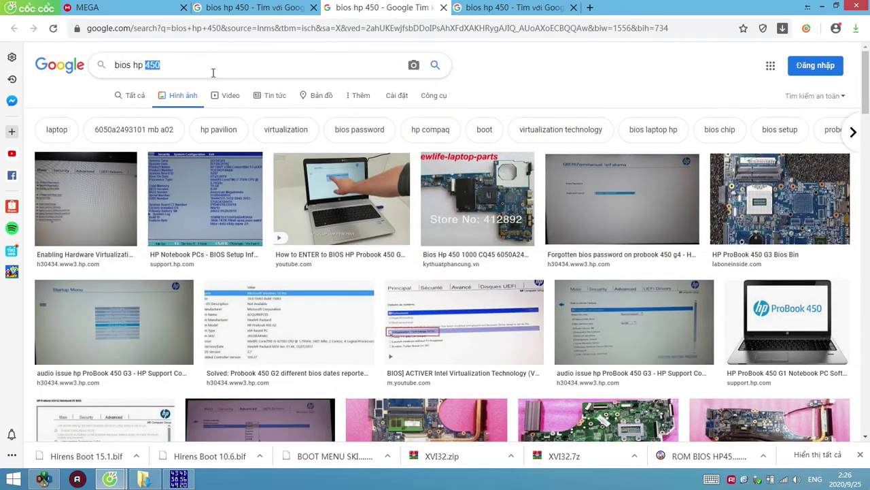
# - Search images for 'bios hp 1000' and open four results in background tabs
pyautogui.write('1000')
pyautogui.press('Return')
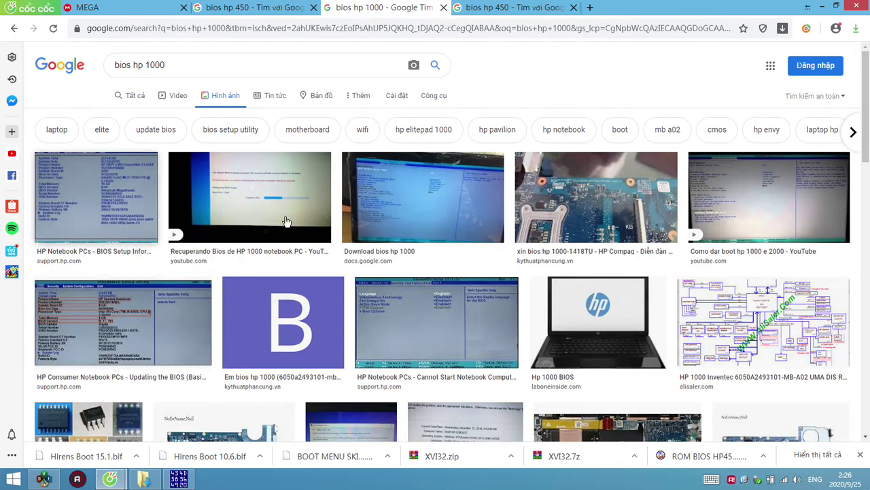
pyautogui.middleClick(443, 213)
pyautogui.middleClick(425, 315)
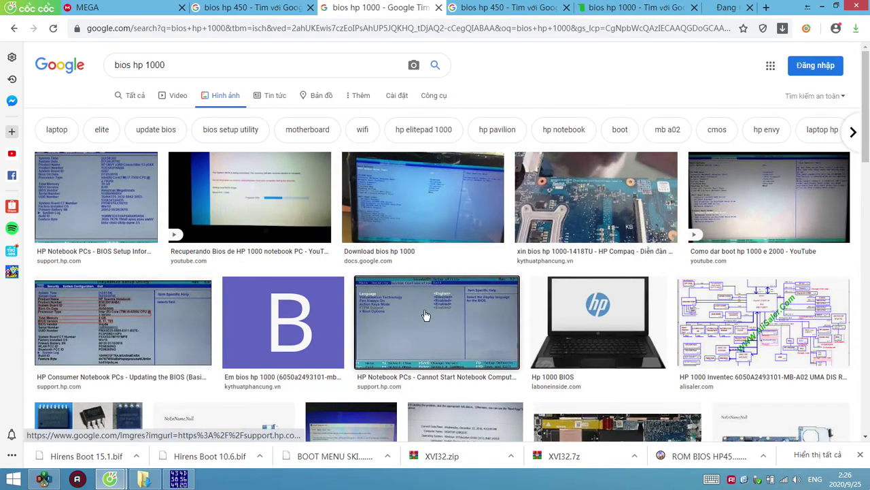
pyautogui.middleClick(129, 326)
pyautogui.middleClick(723, 214)
# - Open three more BIOS image results further down the grid in background tabs
pyautogui.scroll(-3, 232, 308)
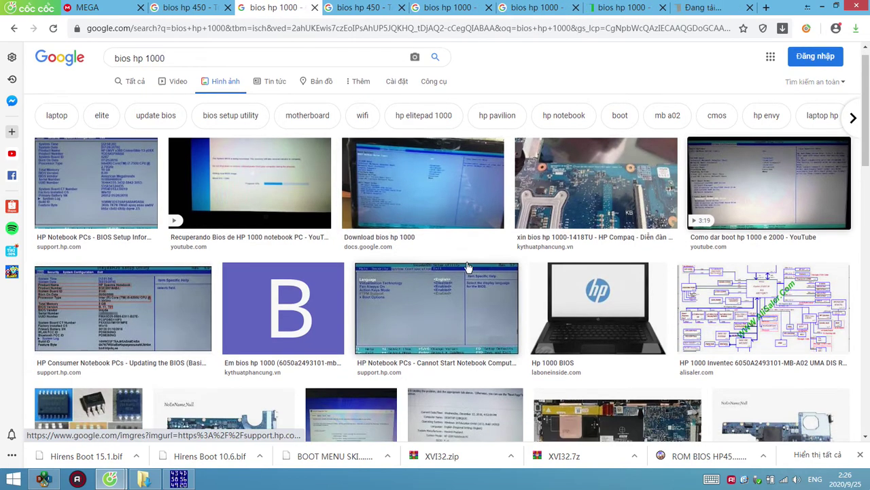
pyautogui.scroll(-4, 233, 308)
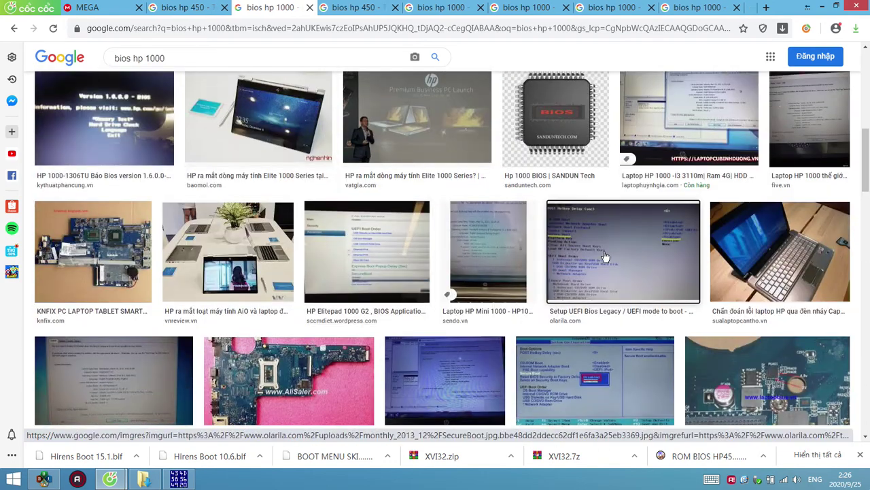
pyautogui.middleClick(606, 257)
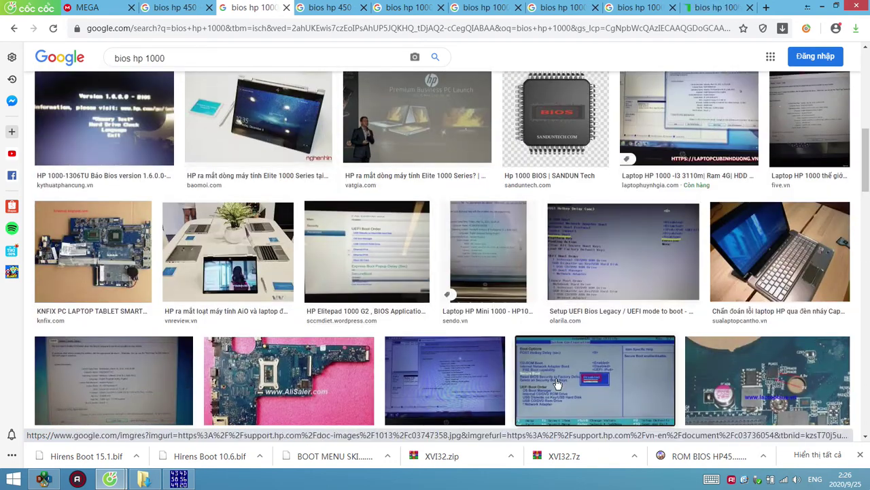
pyautogui.middleClick(595, 381)
pyautogui.middleClick(445, 381)
pyautogui.scroll(4, 158, 299)
pyautogui.scroll(3, 158, 299)
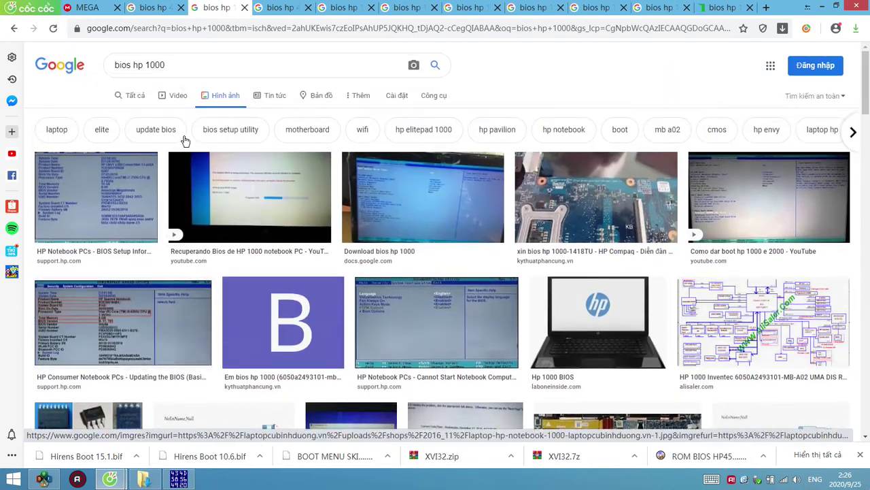
# - Review the opened HP BIOS image tabs one after another
pyautogui.click(289, 7)
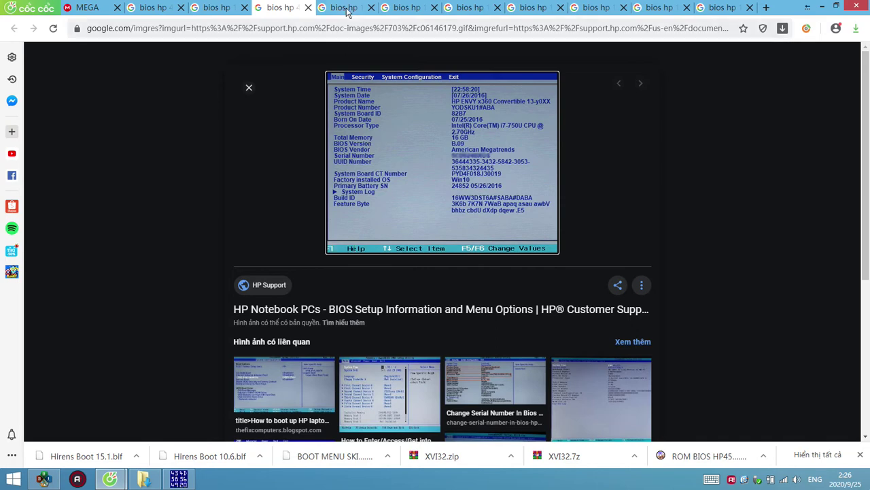
pyautogui.hotkey('ctrl', 'Tab')
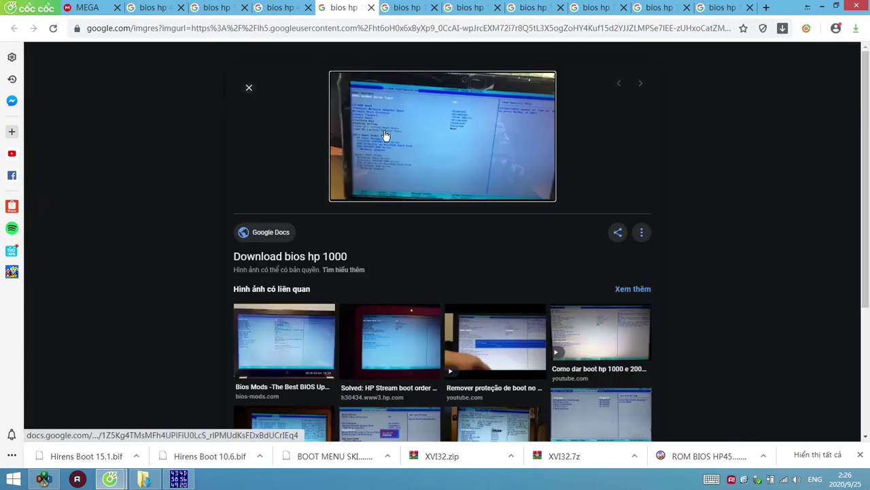
pyautogui.click(414, 7)
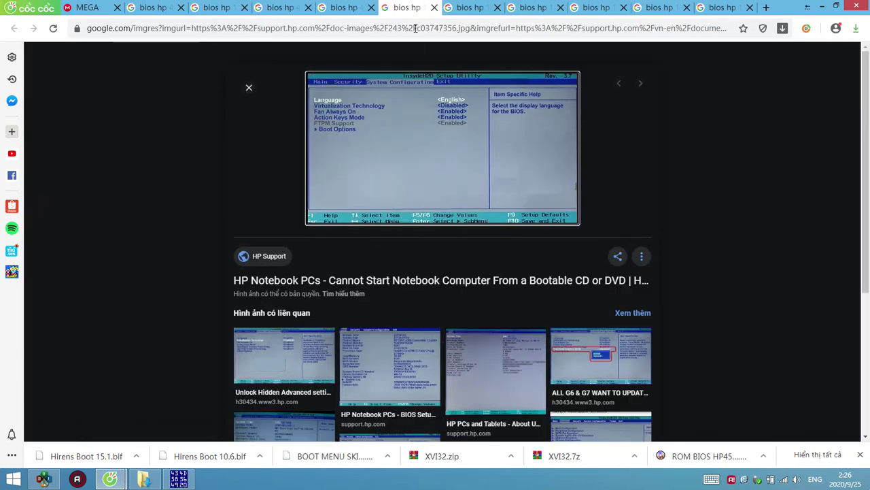